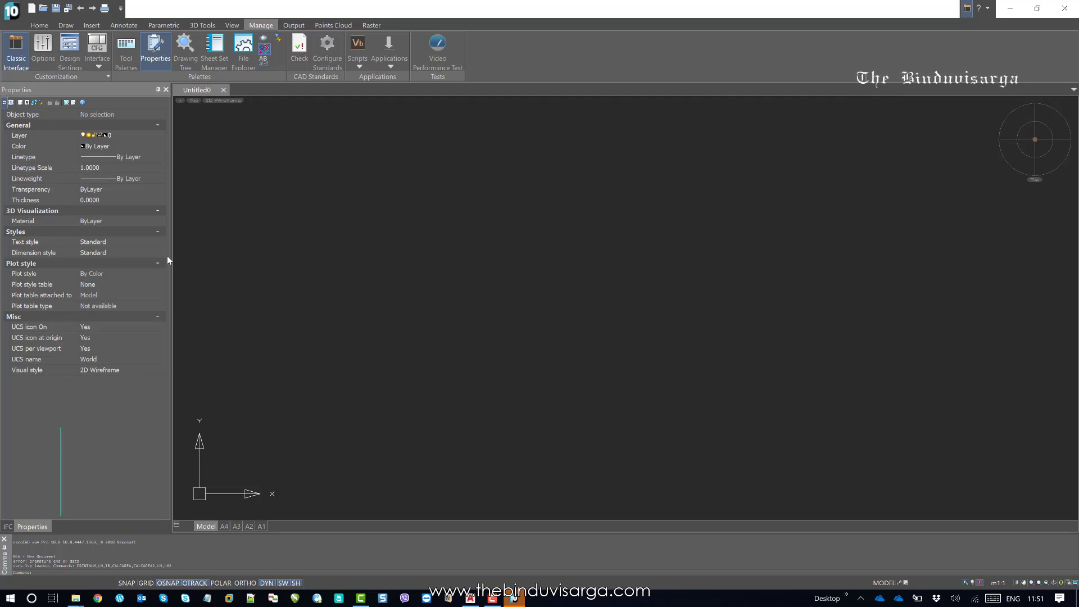
Open the user interface customization and filter its tool list to the Draw category.
{"action": "left_click", "coordinate": [39, 25]}
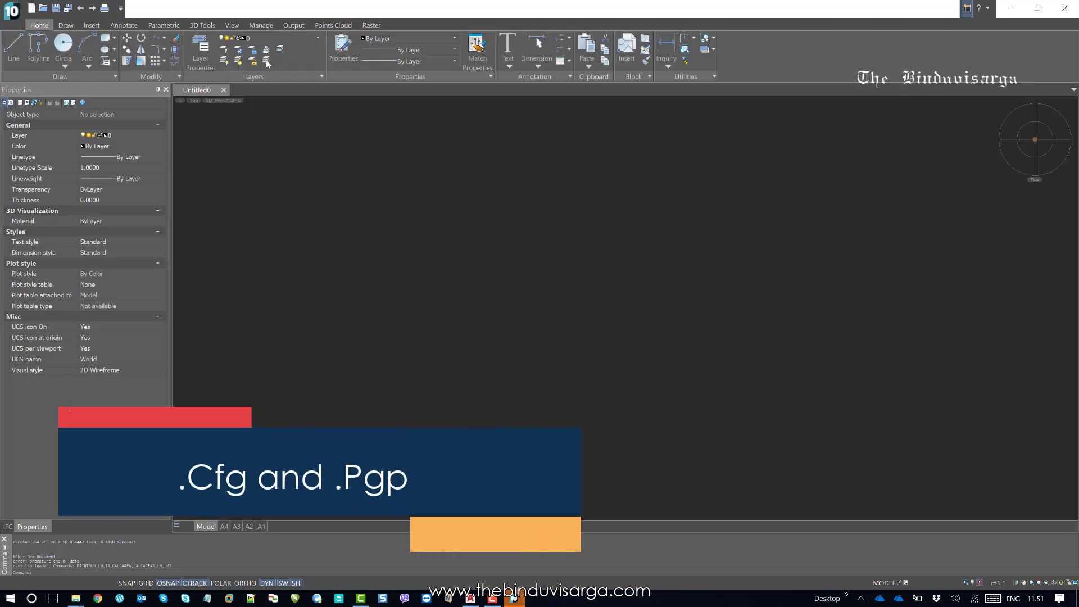
{"action": "left_click", "coordinate": [264, 25]}
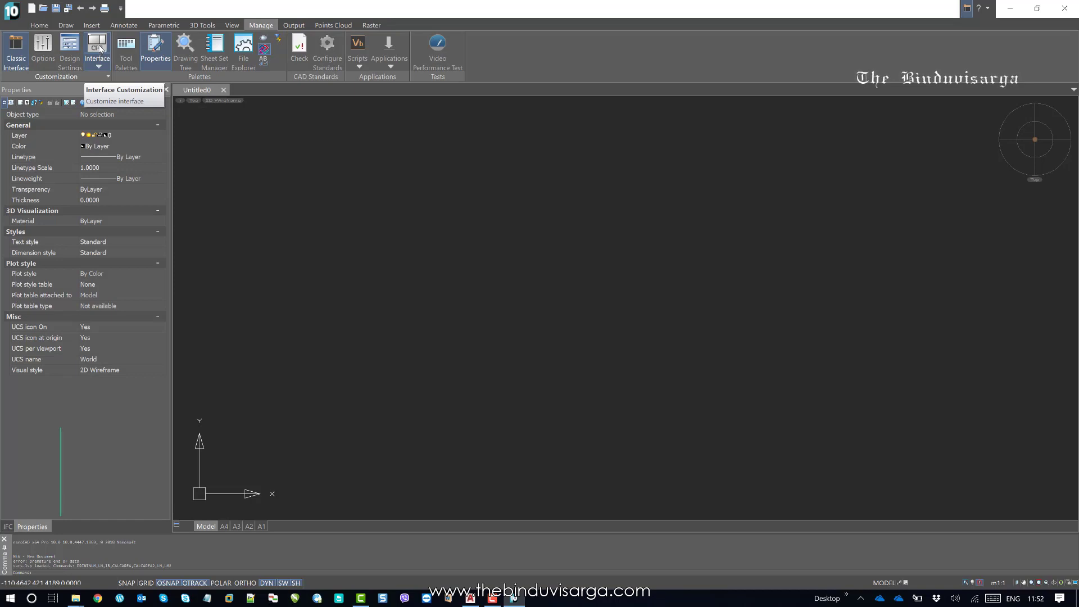
{"action": "left_click", "coordinate": [100, 49]}
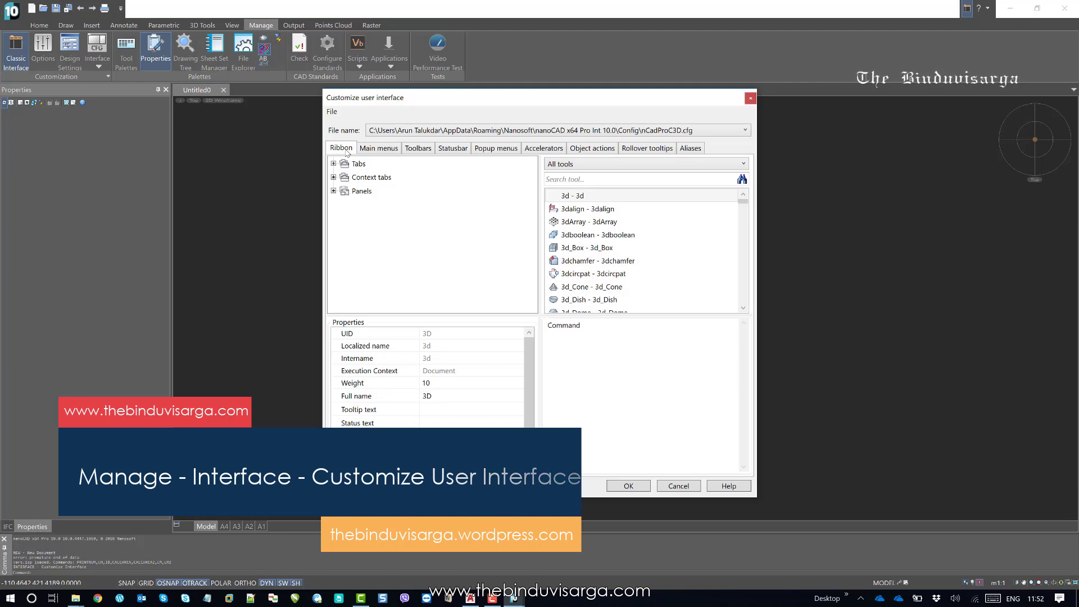
{"action": "left_click", "coordinate": [378, 149]}
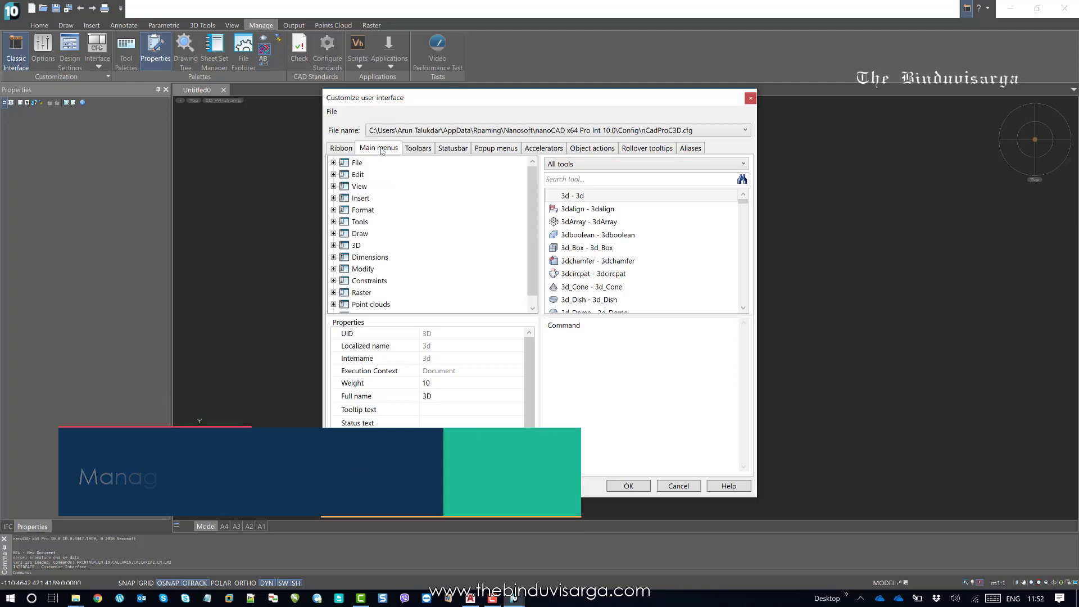
{"action": "left_click", "coordinate": [346, 150]}
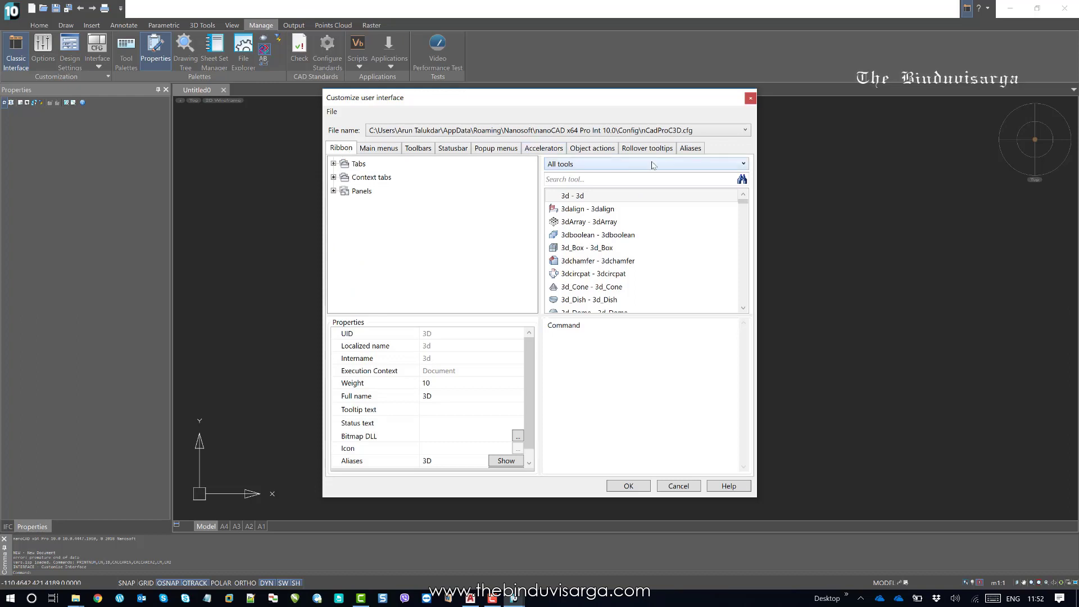
{"action": "left_click", "coordinate": [634, 165]}
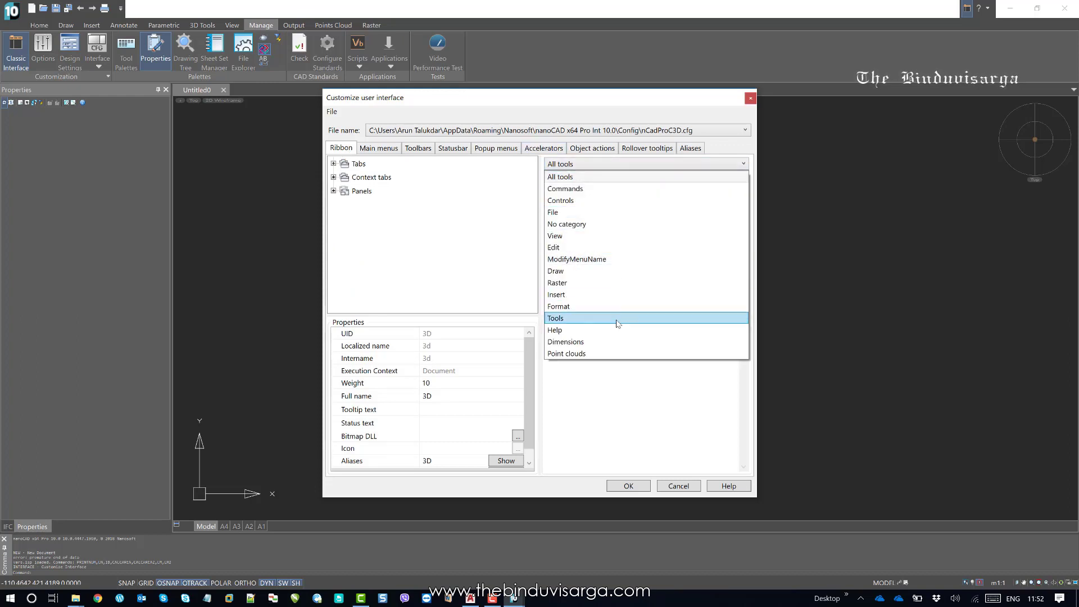
{"action": "left_click", "coordinate": [565, 274]}
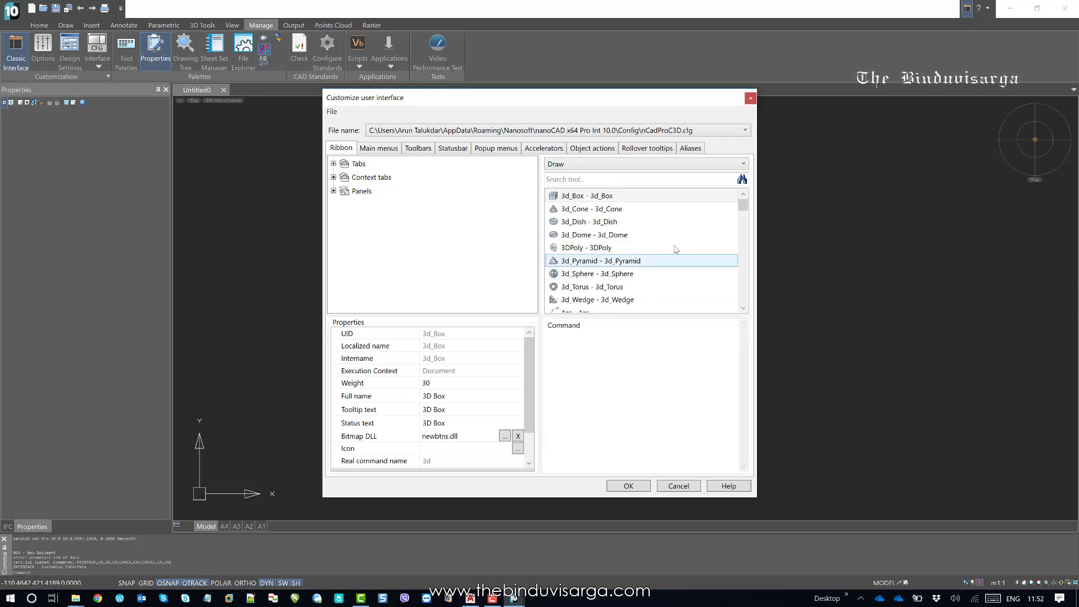
Examine which drawing commands are available in the Draw category's tool list.
{"action": "left_click_drag", "start_coordinate": [743, 206], "coordinate": [746, 307]}
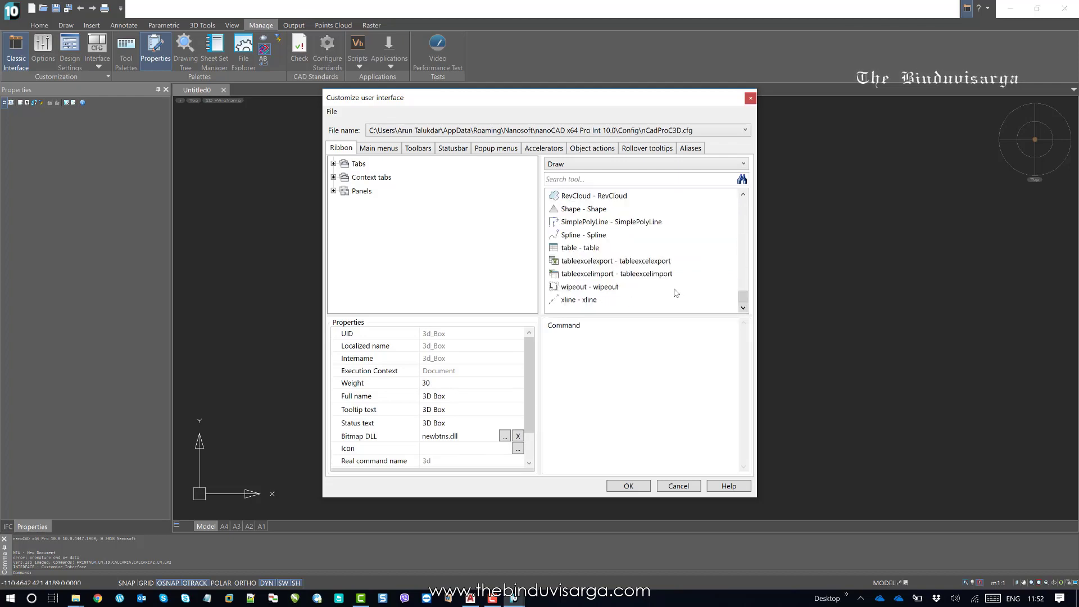
{"action": "scroll", "coordinate": [654, 264], "scroll_direction": "up", "scroll_amount": 10}
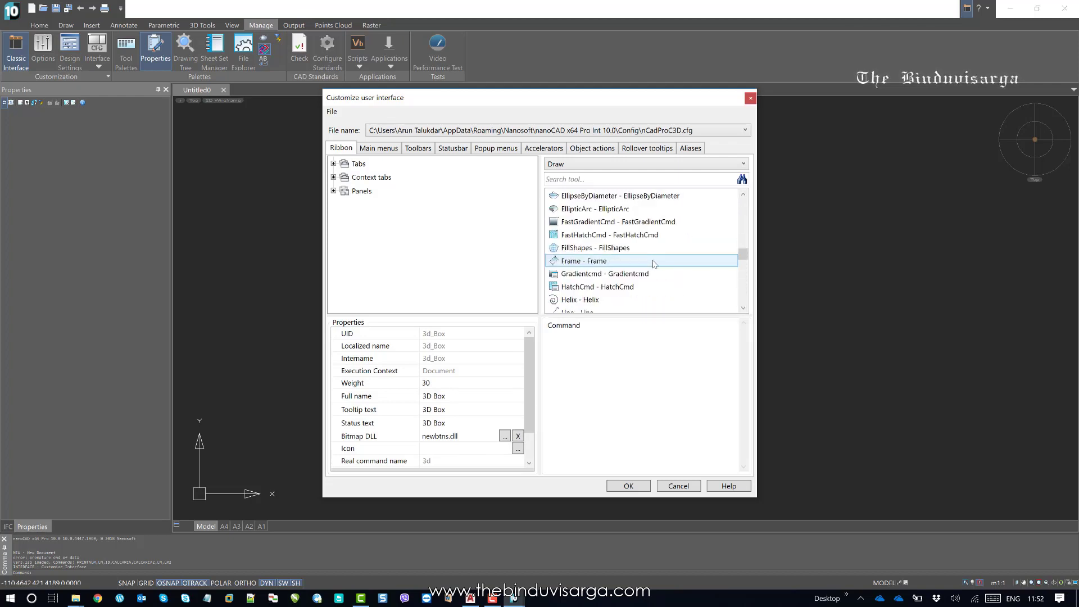
{"action": "scroll", "coordinate": [653, 264], "scroll_direction": "up", "scroll_amount": 5}
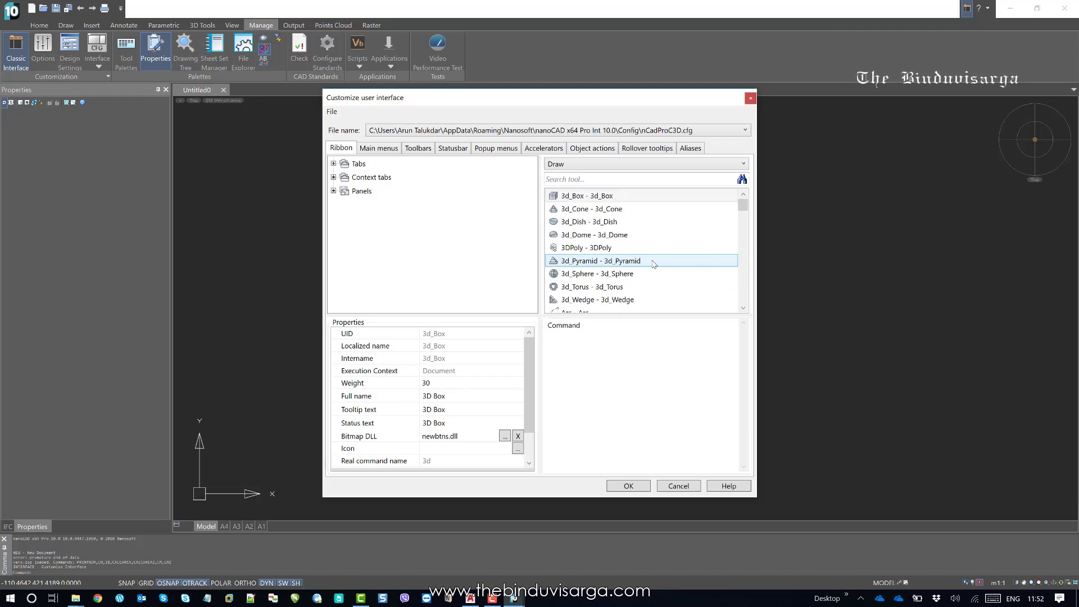
{"action": "scroll", "coordinate": [654, 264], "scroll_direction": "down", "scroll_amount": 7}
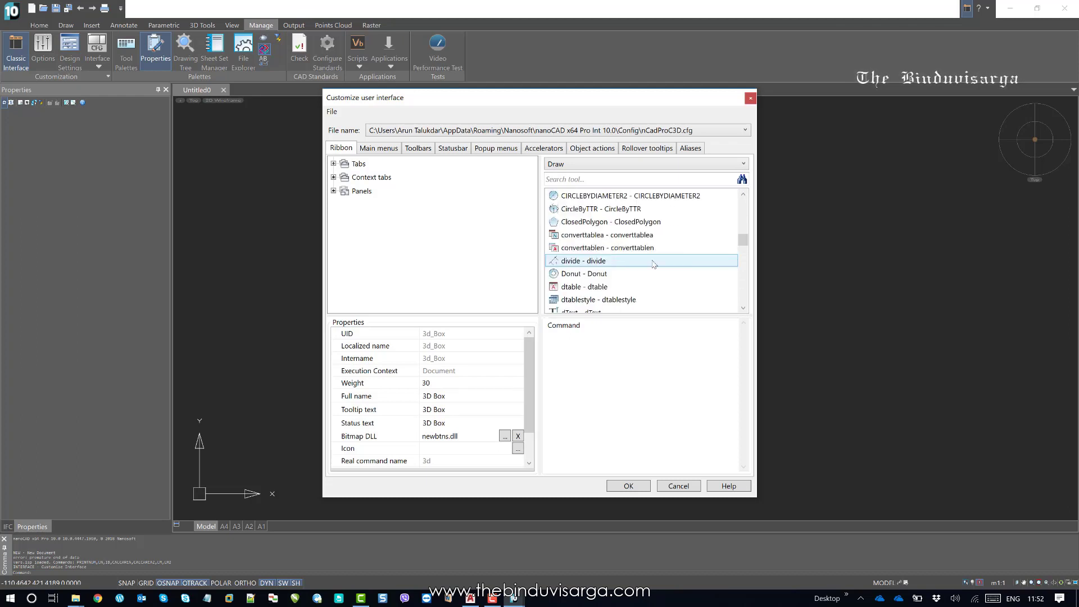
{"action": "scroll", "coordinate": [654, 264], "scroll_direction": "down", "scroll_amount": 1}
{"action": "scroll", "coordinate": [654, 264], "scroll_direction": "down", "scroll_amount": 3}
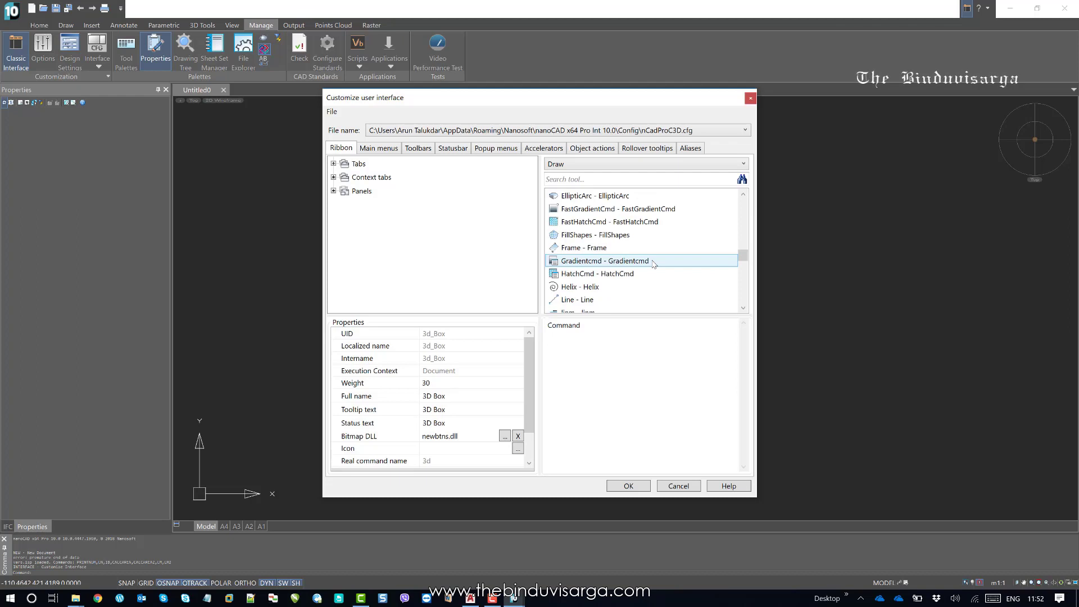
{"action": "scroll", "coordinate": [654, 264], "scroll_direction": "down", "scroll_amount": 2}
{"action": "scroll", "coordinate": [654, 264], "scroll_direction": "up", "scroll_amount": 10}
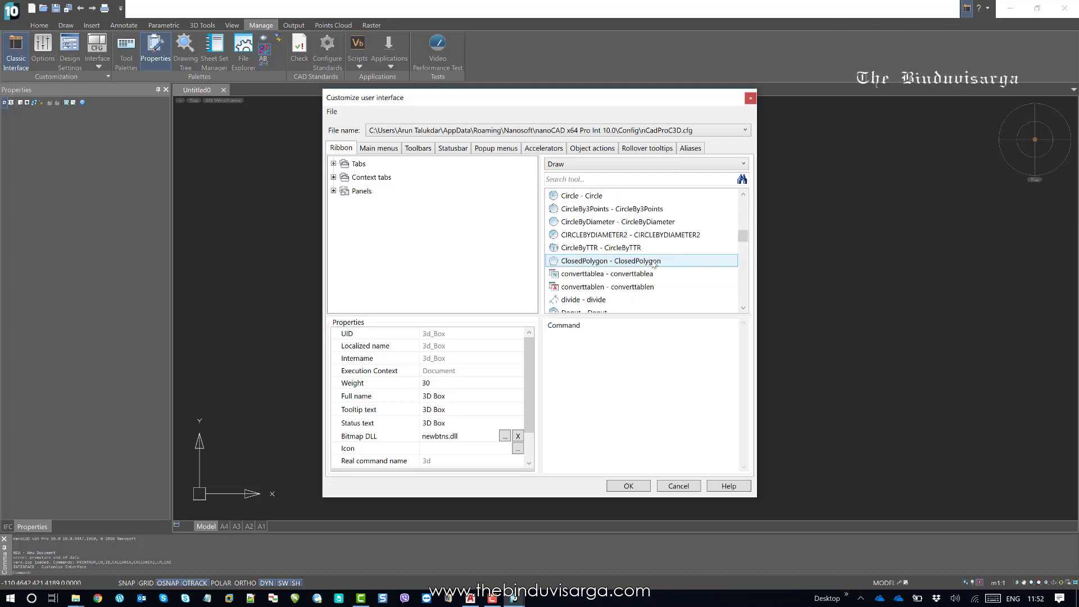
{"action": "scroll", "coordinate": [653, 264], "scroll_direction": "up", "scroll_amount": 1}
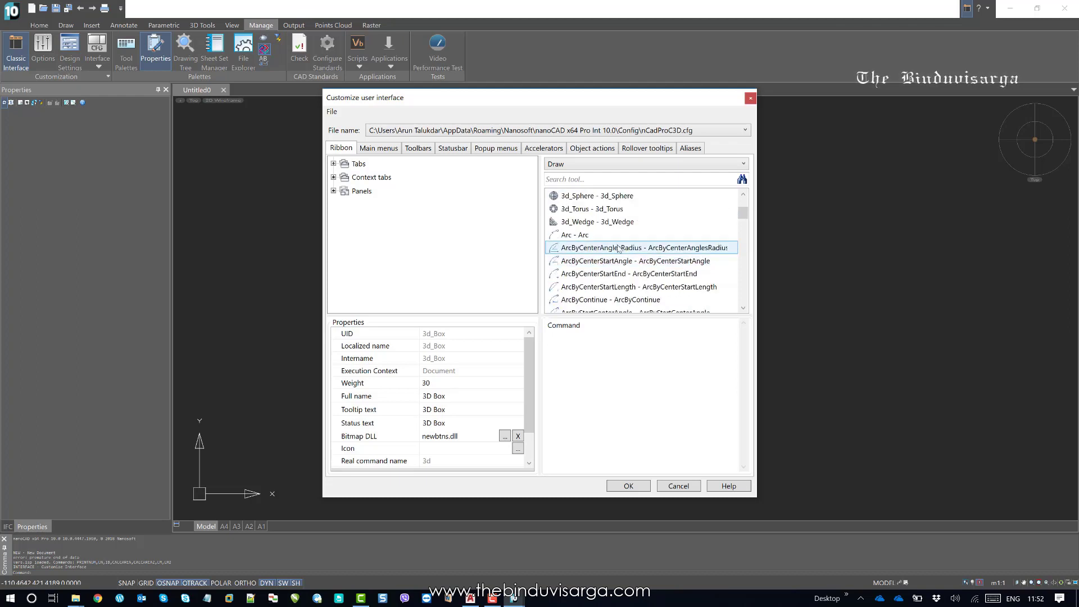
Inspect the Arc tool's accelerator and alias properties, show its alias entry, and close the customization without editing anything.
{"action": "left_click", "coordinate": [585, 240]}
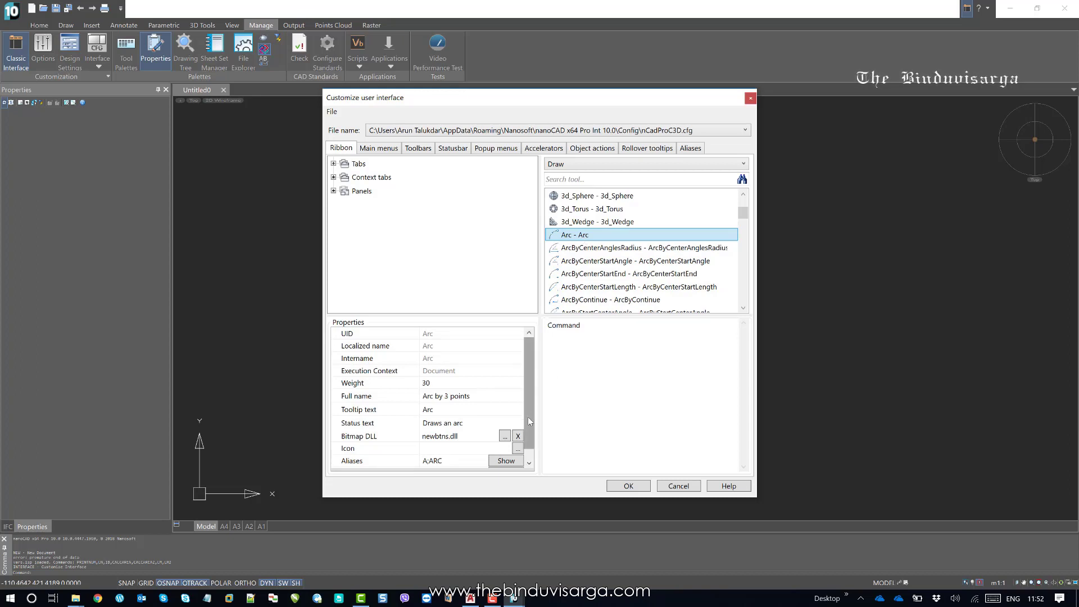
{"action": "scroll", "coordinate": [527, 408], "scroll_direction": "down", "scroll_amount": 1}
{"action": "left_click", "coordinate": [370, 462]}
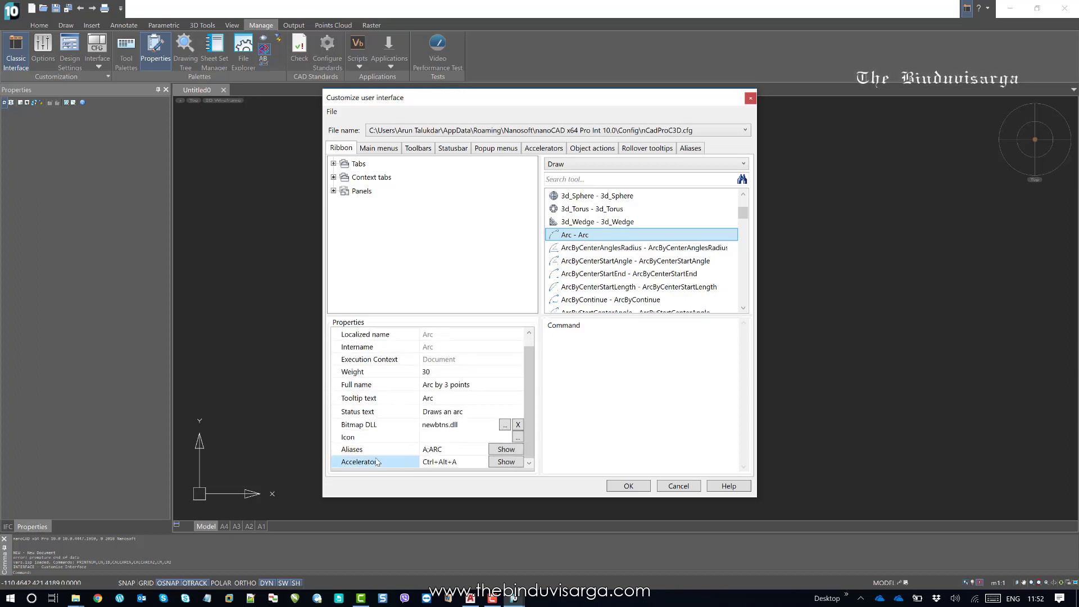
{"action": "left_click", "coordinate": [370, 453]}
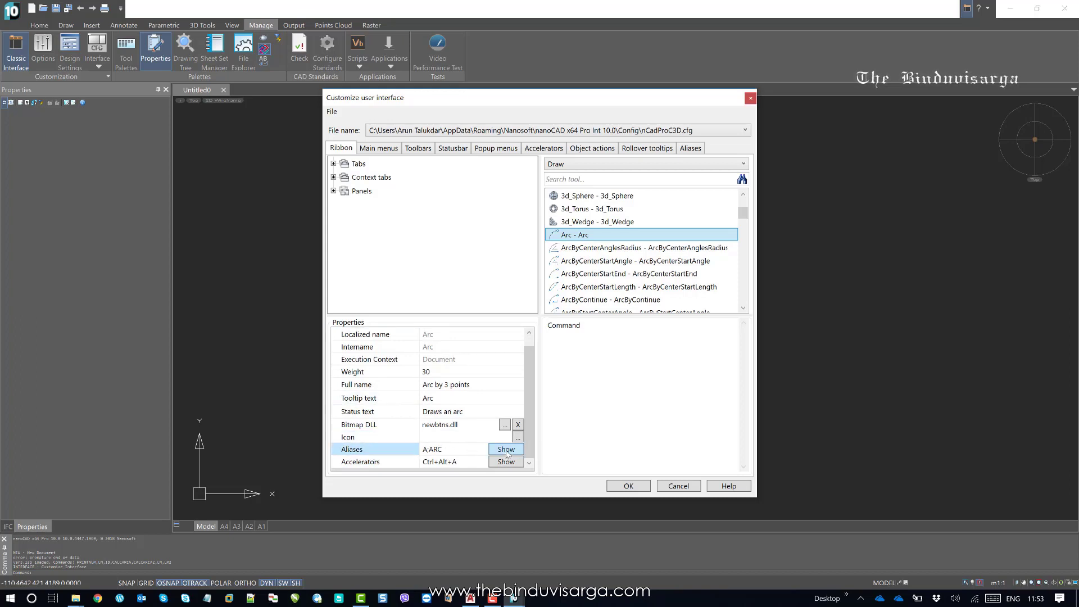
{"action": "left_click", "coordinate": [510, 449]}
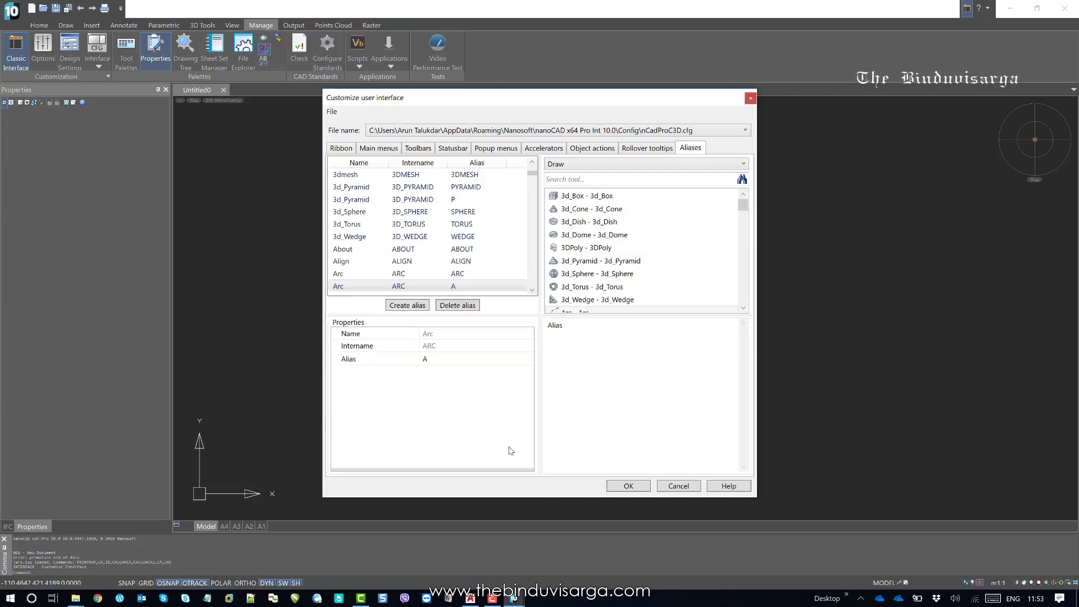
{"action": "left_click", "coordinate": [419, 360]}
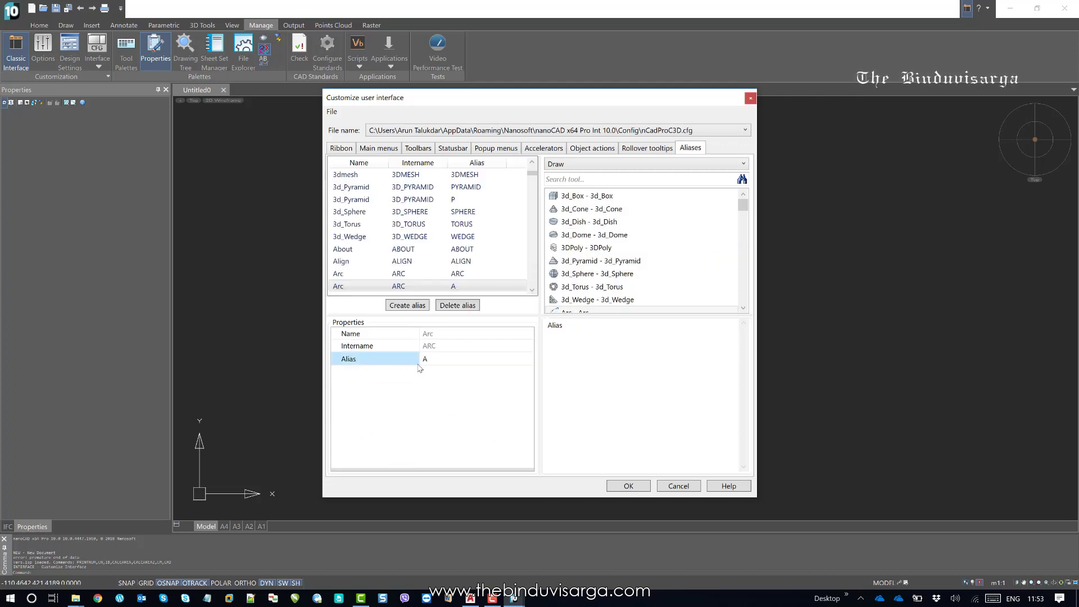
{"action": "left_click", "coordinate": [455, 364]}
{"action": "left_click", "coordinate": [629, 485]}
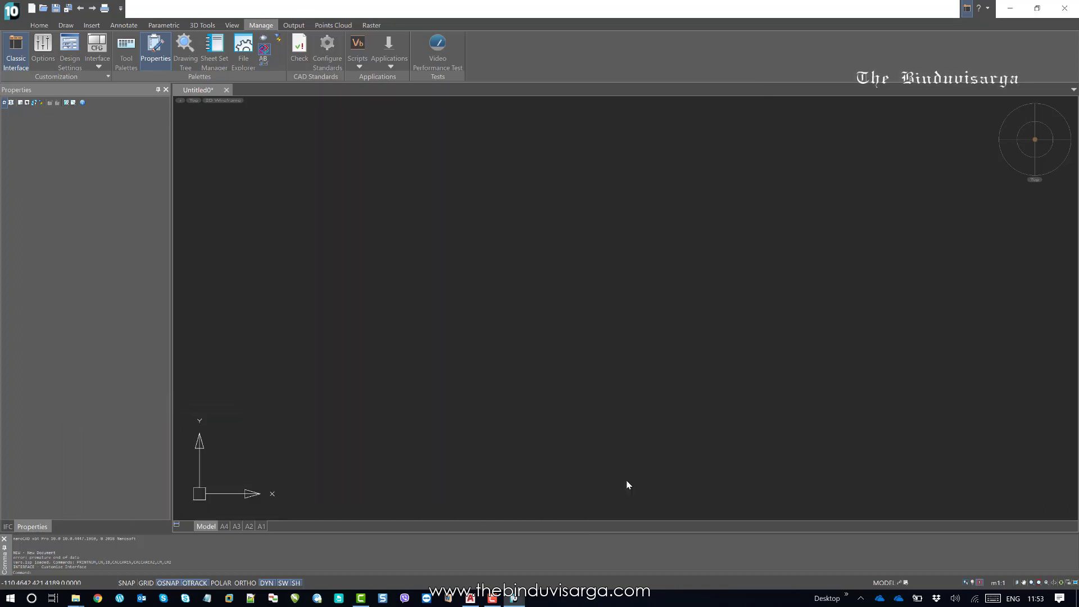
Draw a three-point arc in the empty drawing by running the Arc command through its alias A.
{"action": "left_click", "coordinate": [544, 300]}
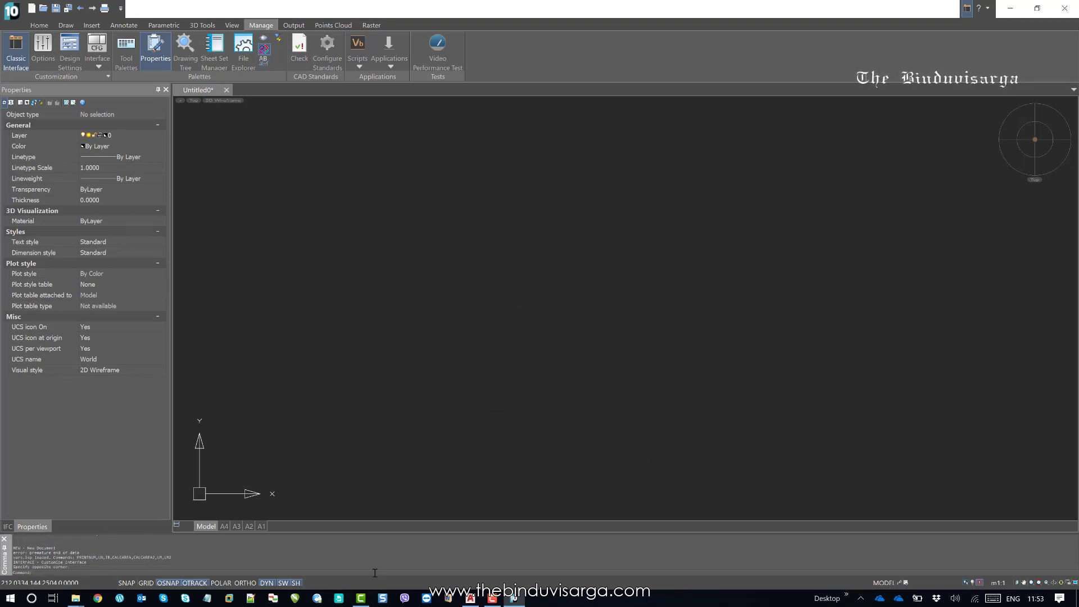
{"action": "key", "text": "Return"}
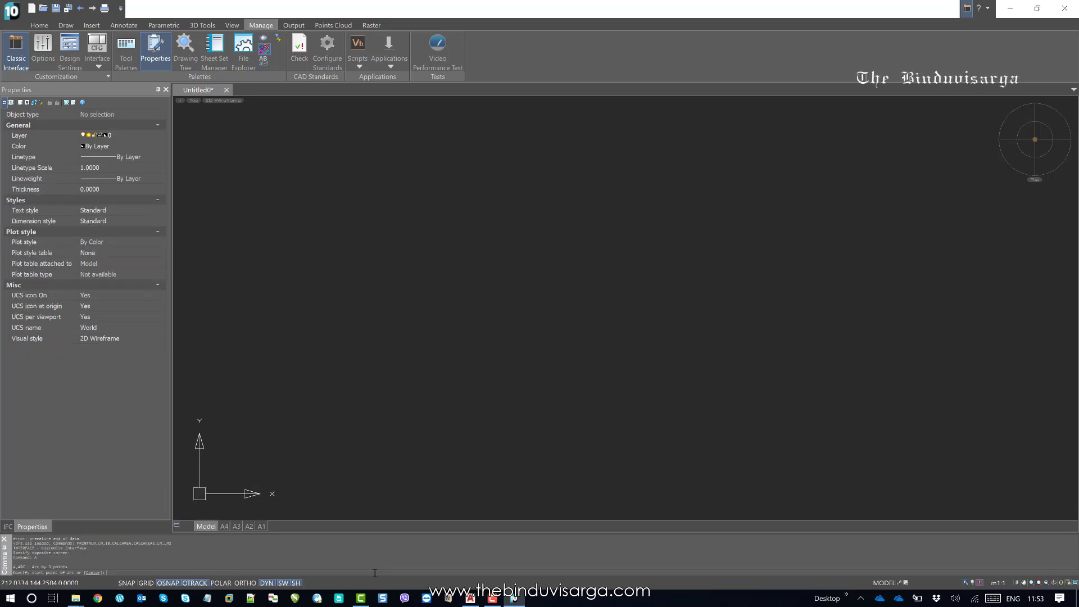
{"action": "left_click", "coordinate": [439, 406]}
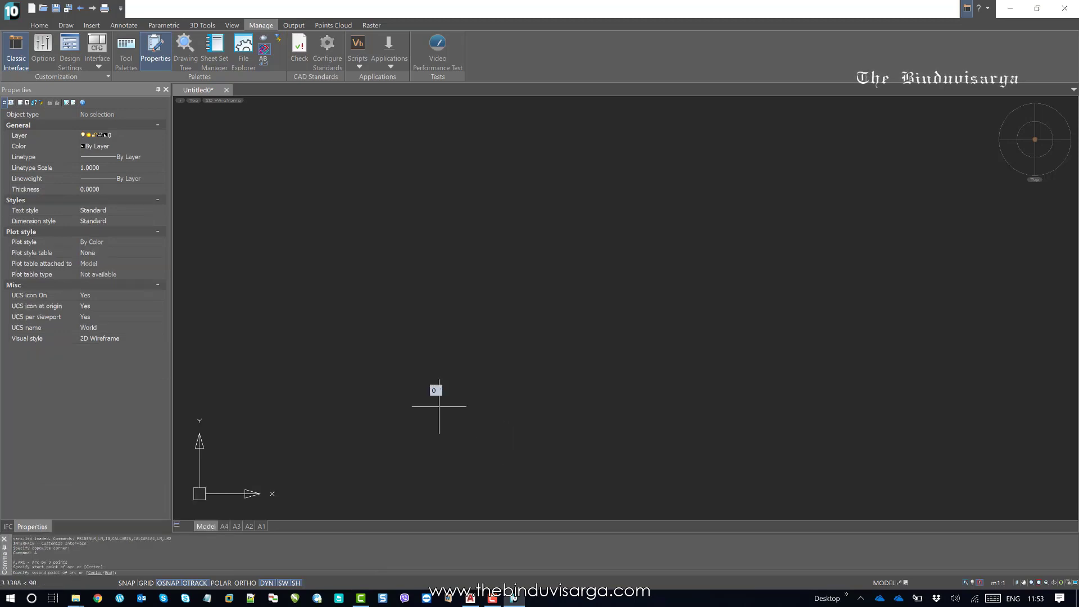
{"action": "left_click", "coordinate": [501, 287]}
{"action": "left_click", "coordinate": [782, 318]}
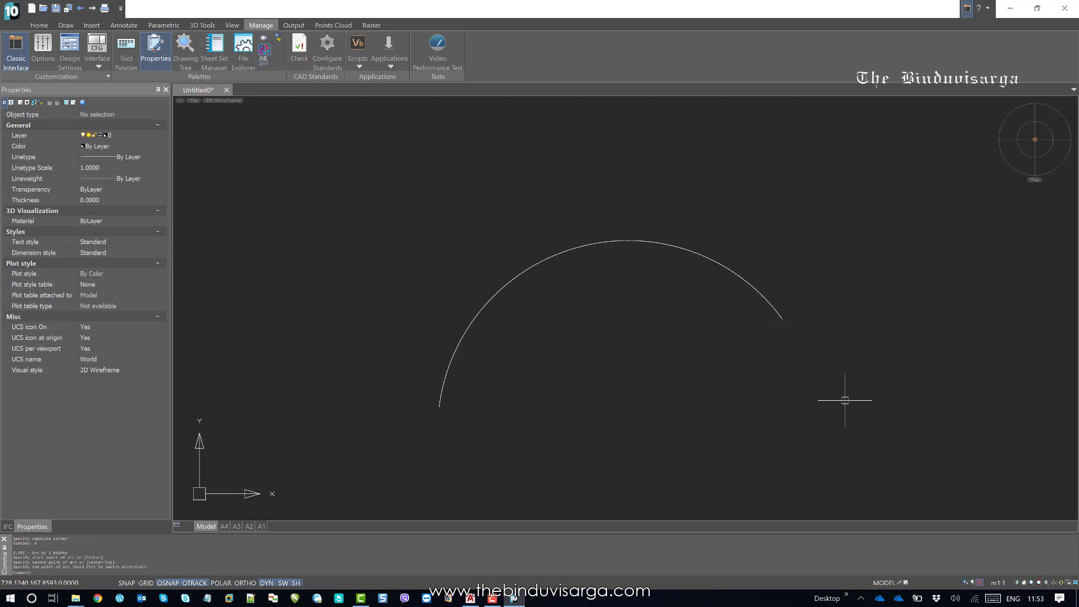
{"action": "key", "text": "Escape"}
Check how the alias A was executed in the full command history, and close the history window.
{"action": "key", "text": "F2"}
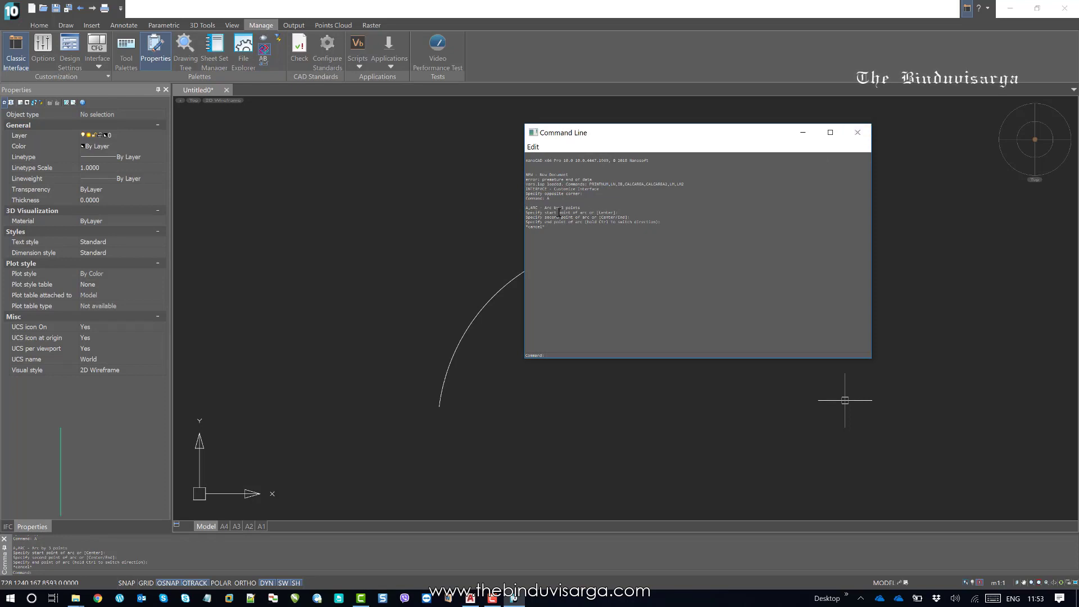
{"action": "left_click", "coordinate": [861, 133]}
{"action": "scroll", "coordinate": [562, 181], "scroll_direction": "down", "scroll_amount": 3}
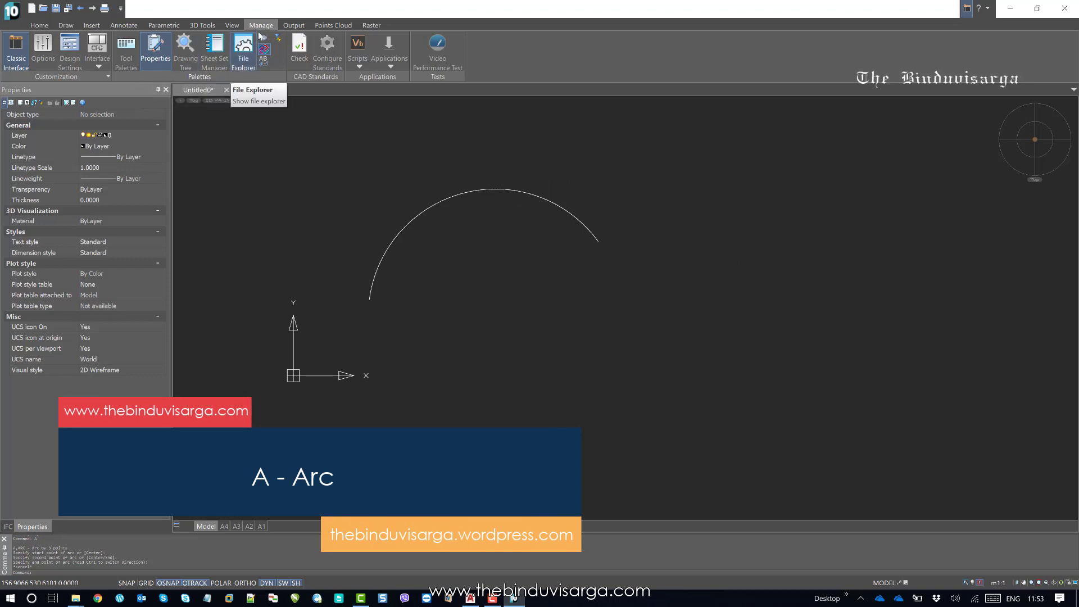
Reopen the user interface customization and show the alias entry of the Arc tool from the Draw category.
{"action": "left_click", "coordinate": [96, 48]}
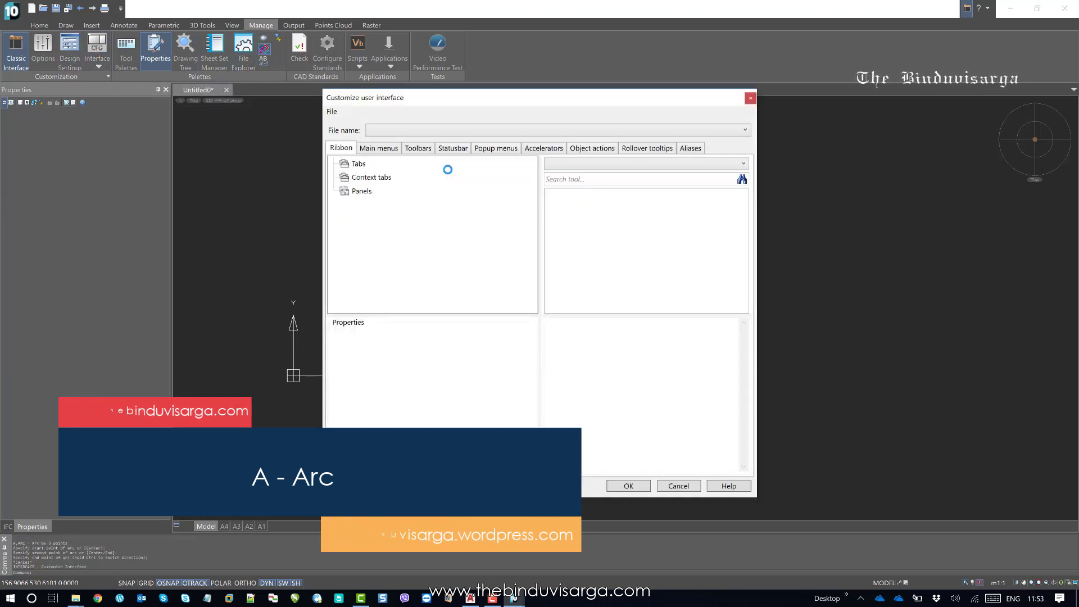
{"action": "left_click", "coordinate": [578, 164]}
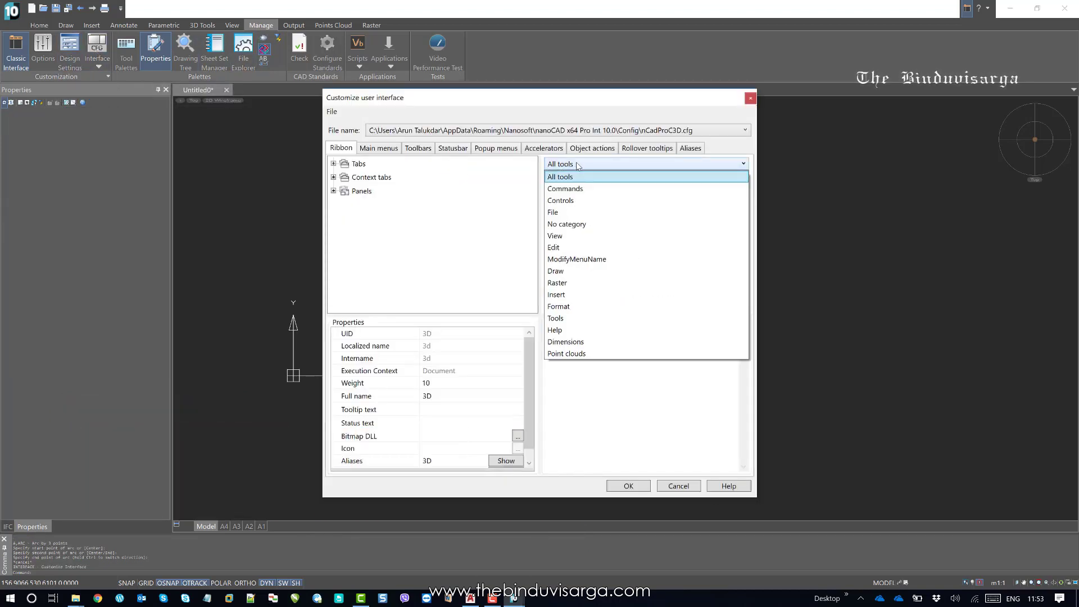
{"action": "left_click", "coordinate": [581, 271]}
{"action": "scroll", "coordinate": [590, 264], "scroll_direction": "down", "scroll_amount": 3}
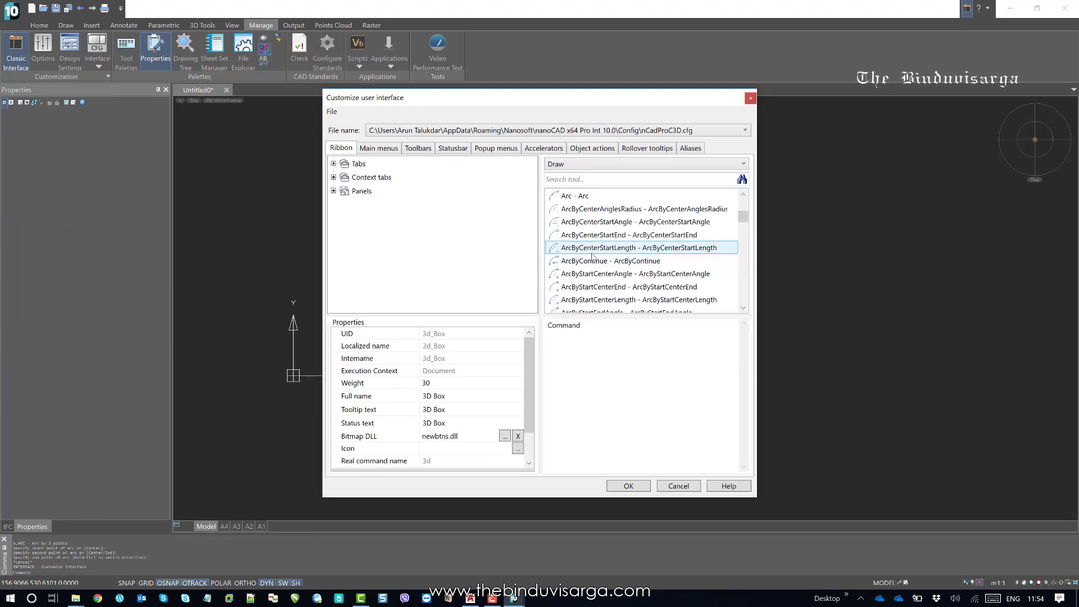
{"action": "left_click", "coordinate": [579, 197]}
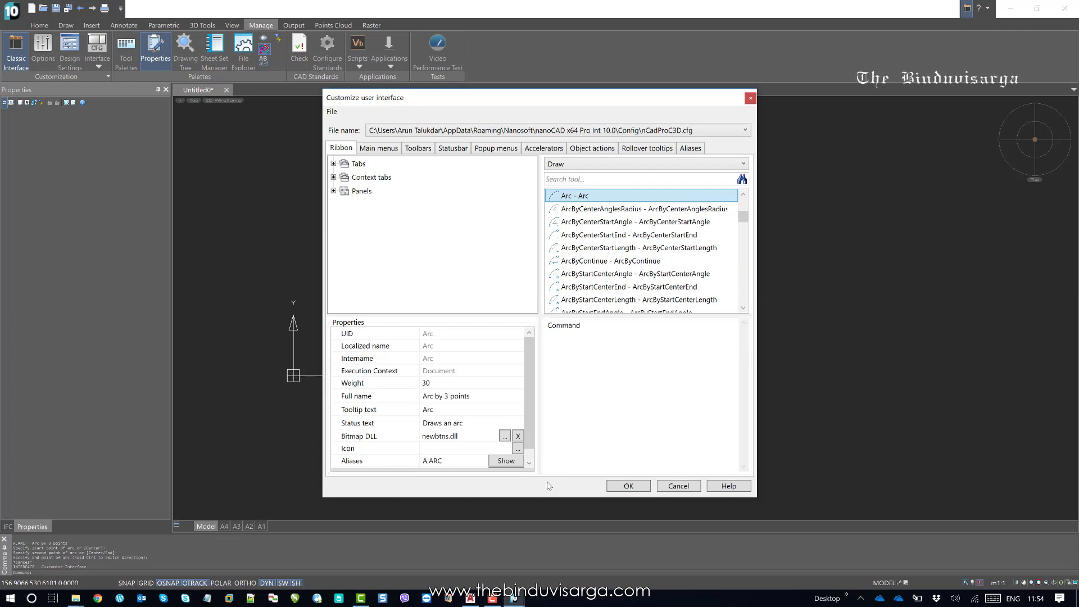
{"action": "left_click", "coordinate": [511, 462]}
{"action": "left_click", "coordinate": [506, 461]}
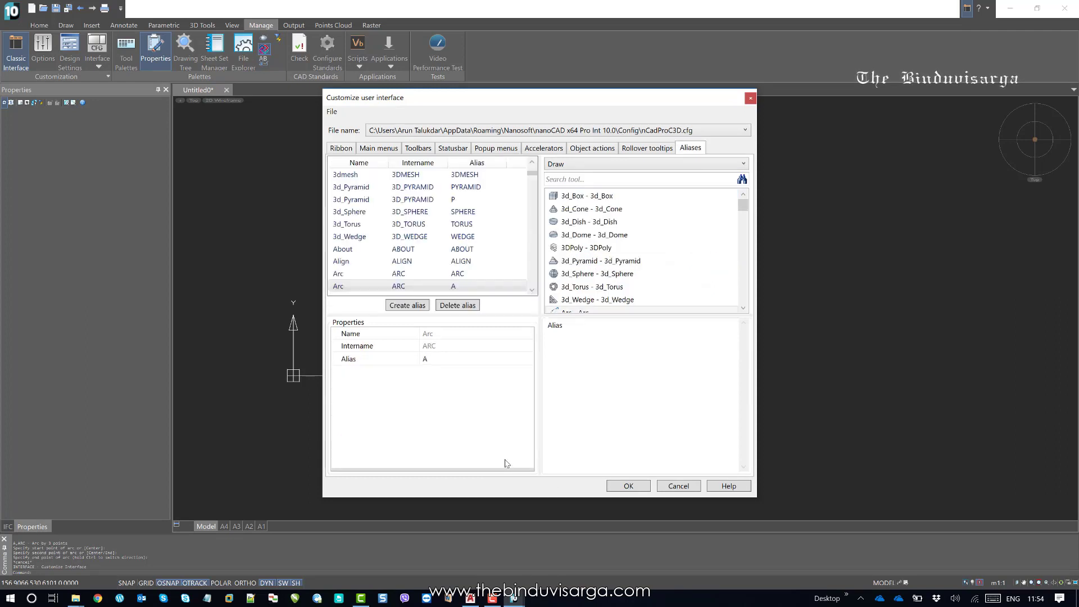
Change the Arc command's alias to AA and save the interface customization changes.
{"action": "left_click", "coordinate": [439, 359]}
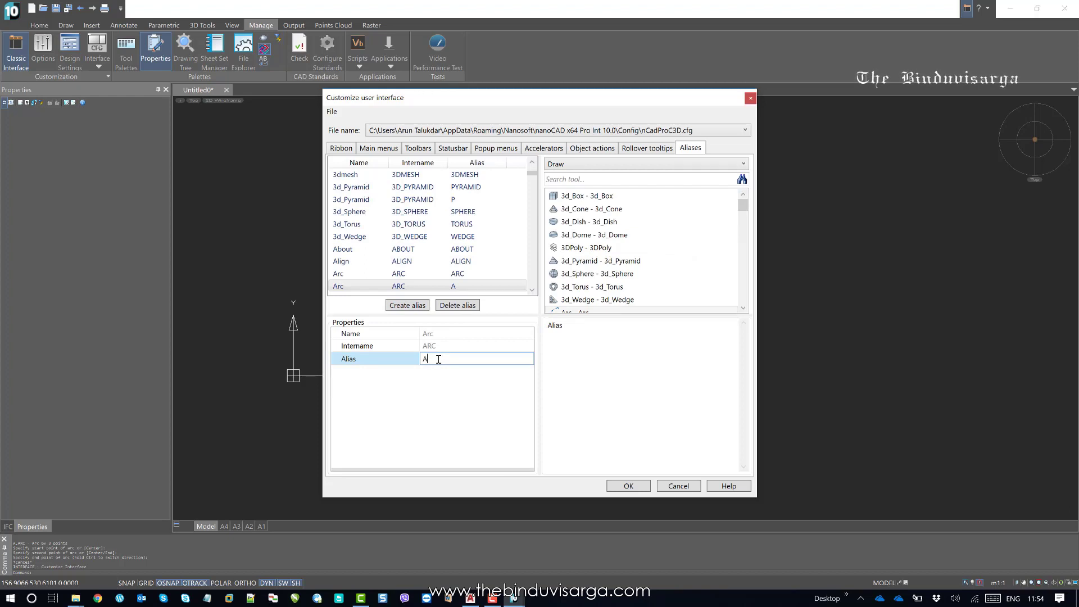
{"action": "key", "text": "BackSpace"}
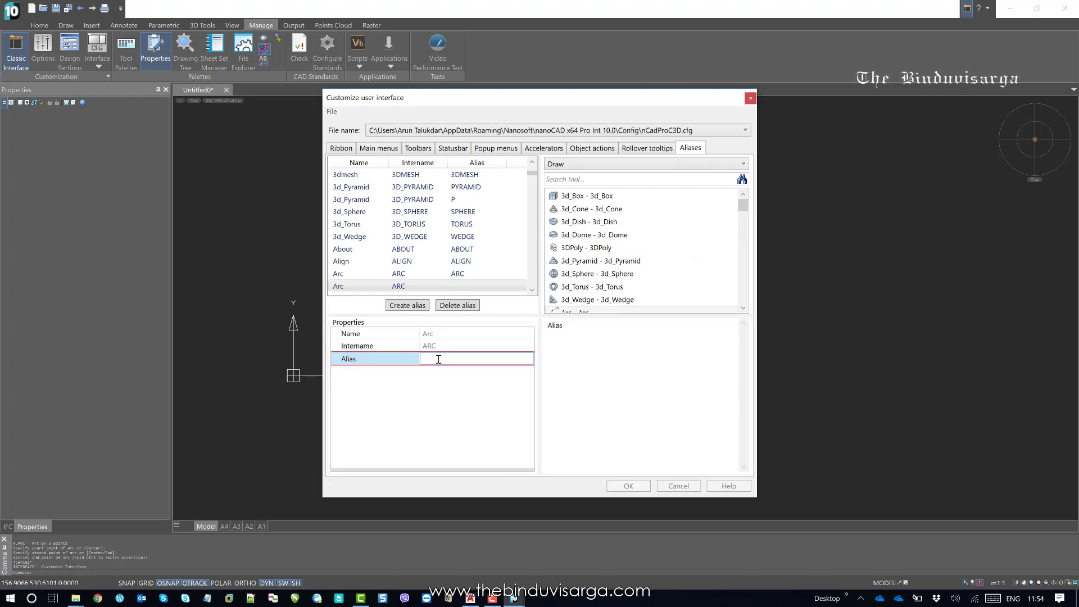
{"action": "type", "text": "AA"}
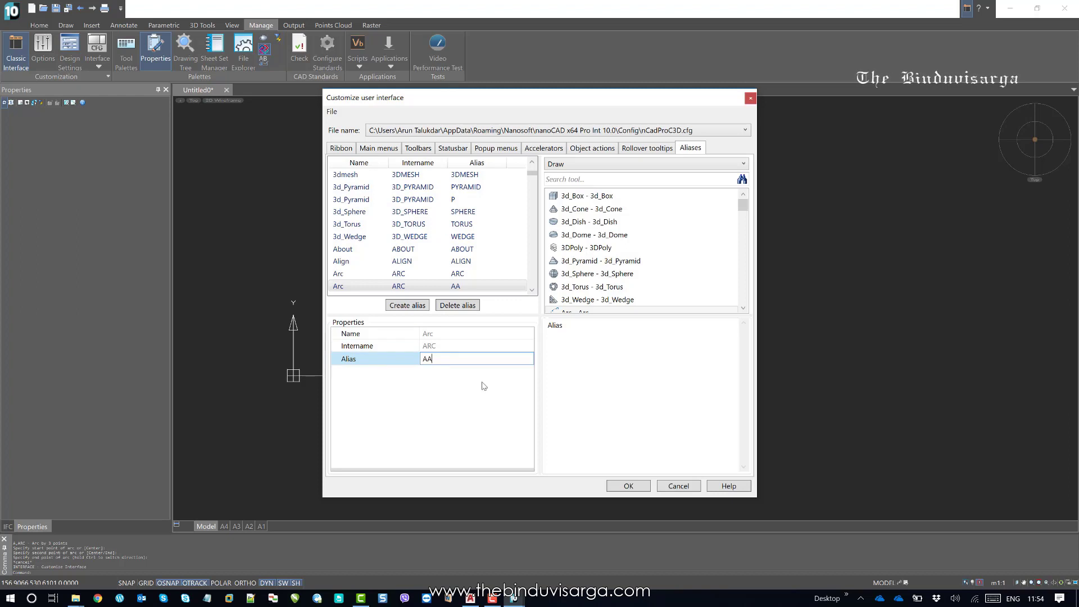
{"action": "left_click", "coordinate": [626, 490]}
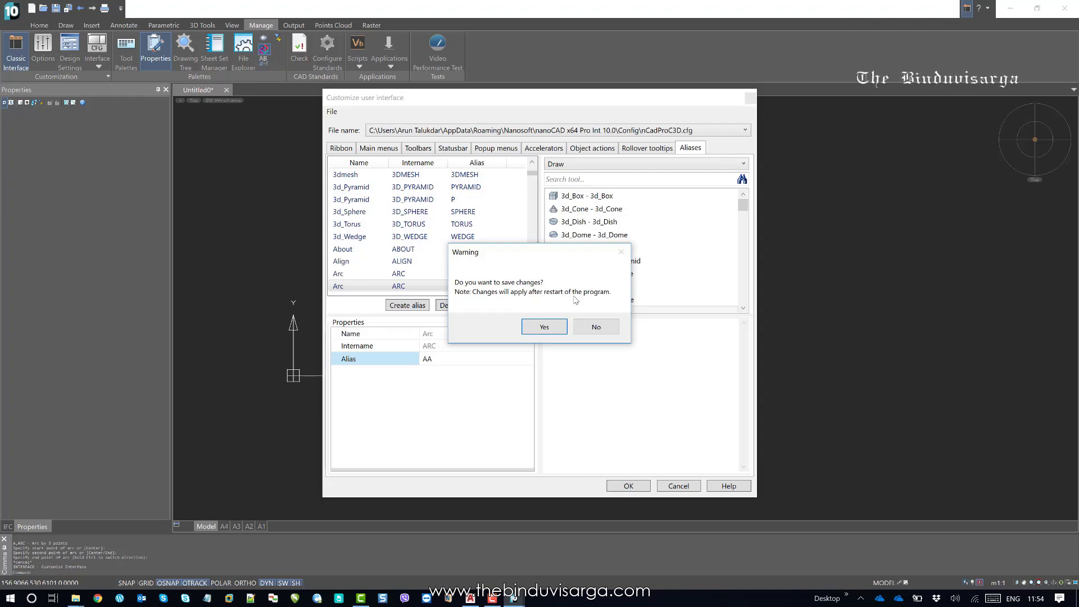
{"action": "left_click", "coordinate": [544, 327]}
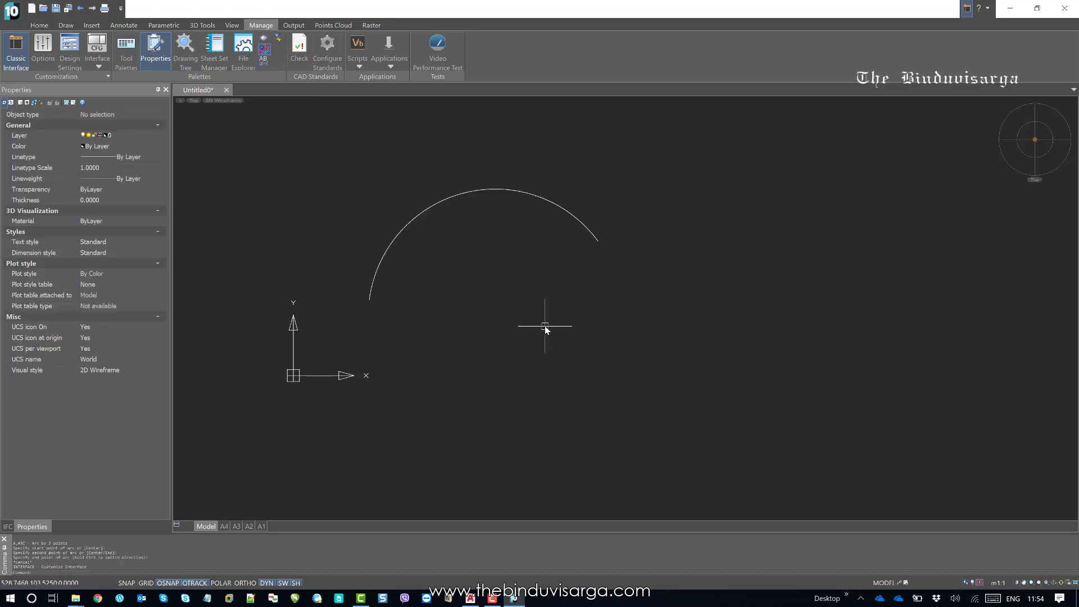
Restart nanoCAD x64 Pro en 10.0, discarding the changes to the open drawing.
{"action": "left_click", "coordinate": [1065, 13]}
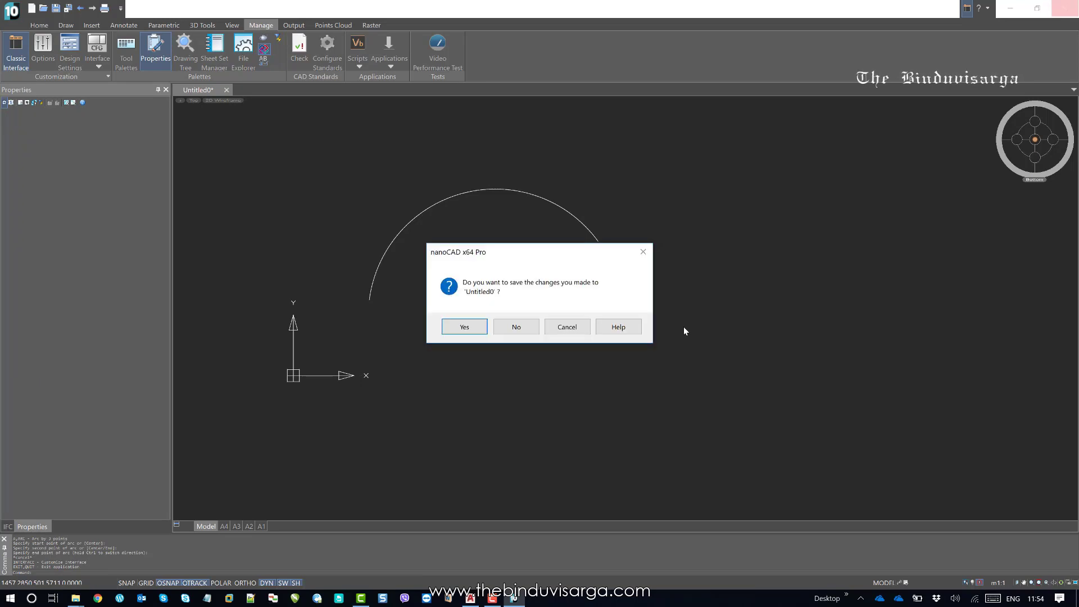
{"action": "left_click", "coordinate": [517, 328]}
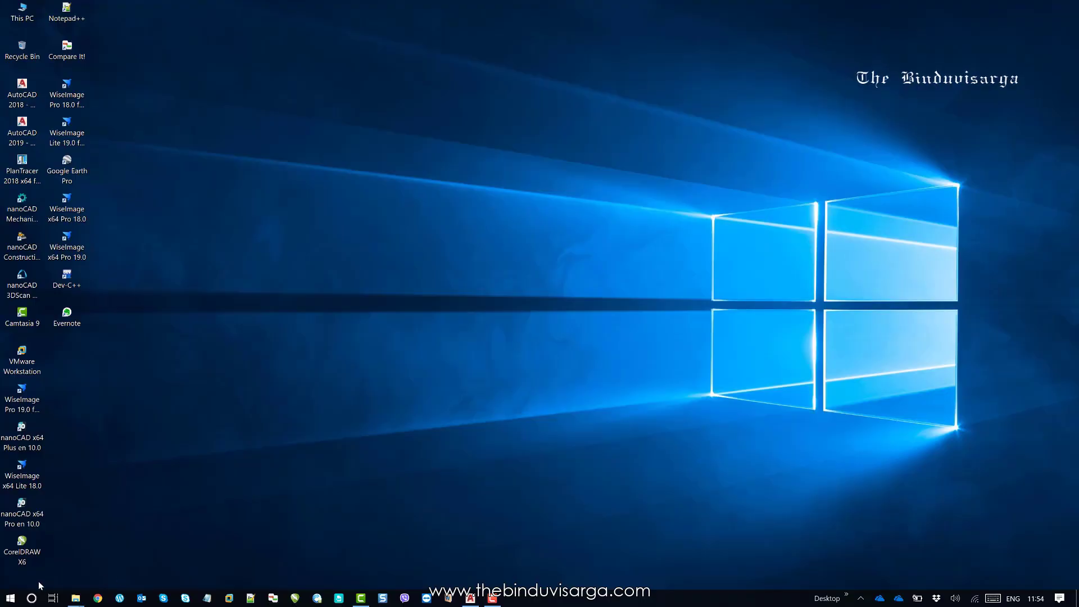
{"action": "left_click", "coordinate": [31, 598]}
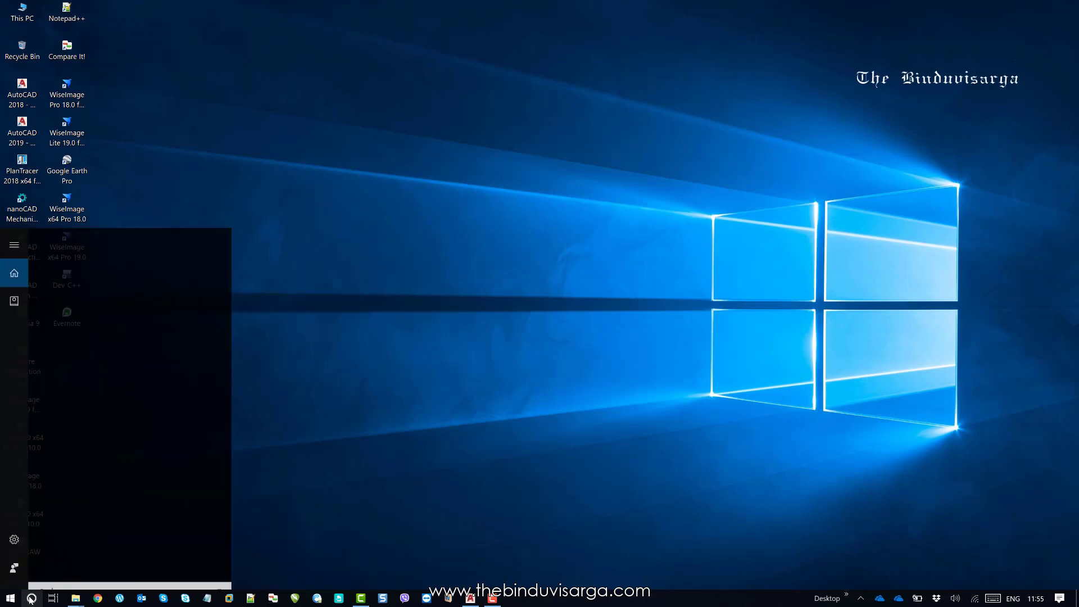
{"action": "type", "text": "nano"}
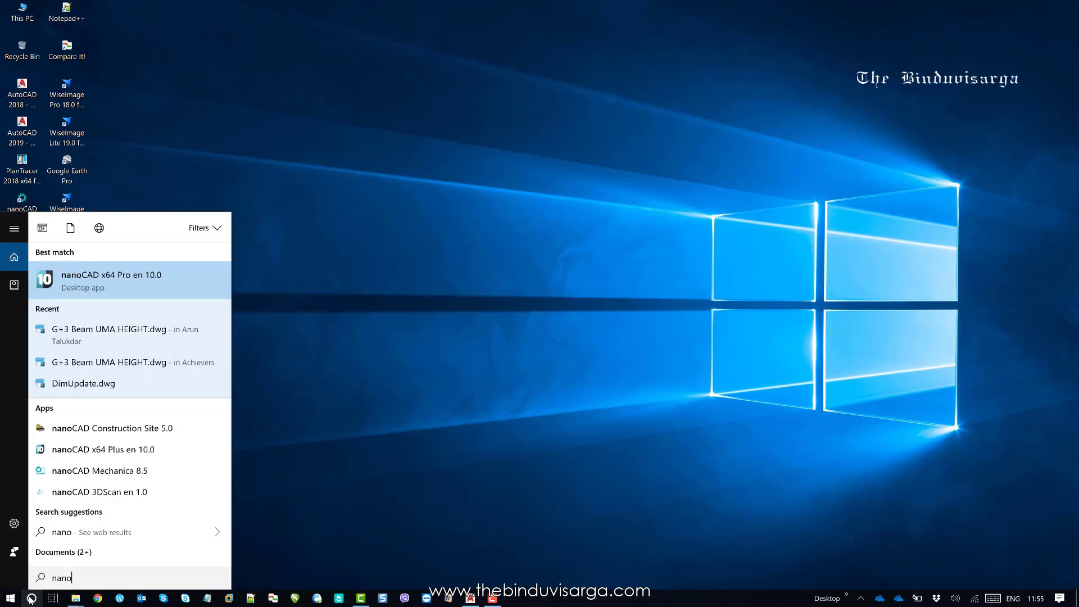
{"action": "left_click", "coordinate": [167, 276]}
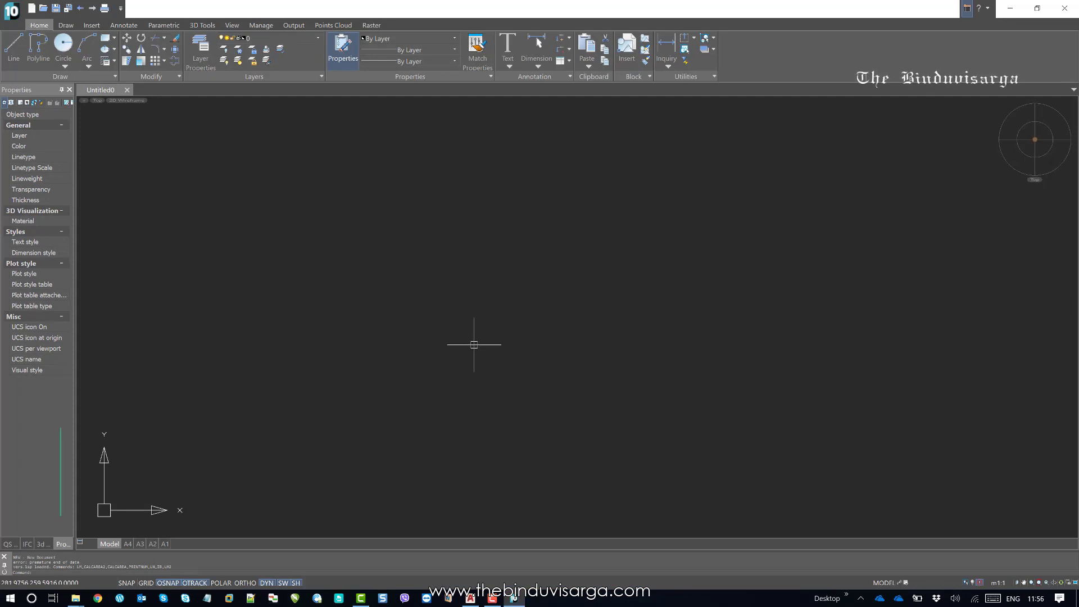
Draw a three-point arc in the empty drawing by running the Arc command through its alias AA.
{"action": "type", "text": "AA"}
{"action": "key", "text": "Return"}
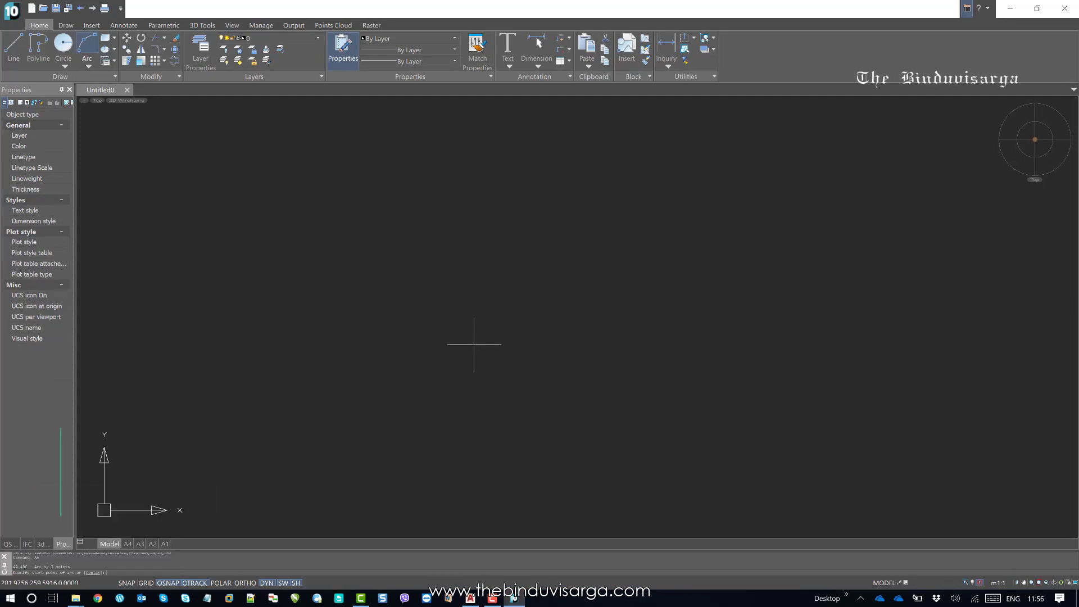
{"action": "left_click", "coordinate": [363, 385]}
{"action": "left_click", "coordinate": [440, 214]}
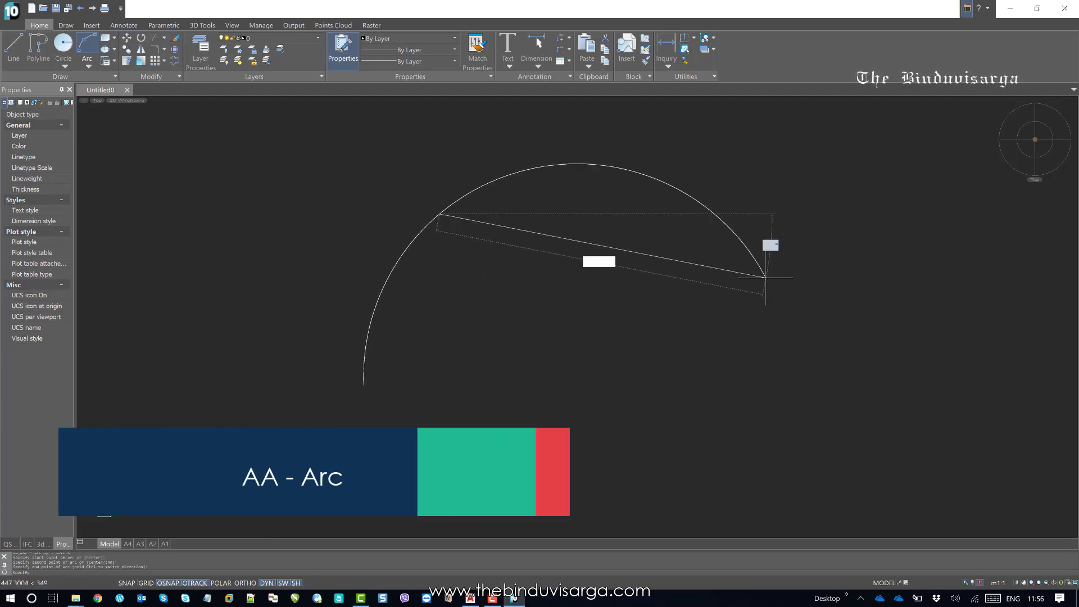
{"action": "left_click", "coordinate": [765, 277]}
{"action": "middle_click_drag", "start_coordinate": [564, 224], "coordinate": [590, 268]}
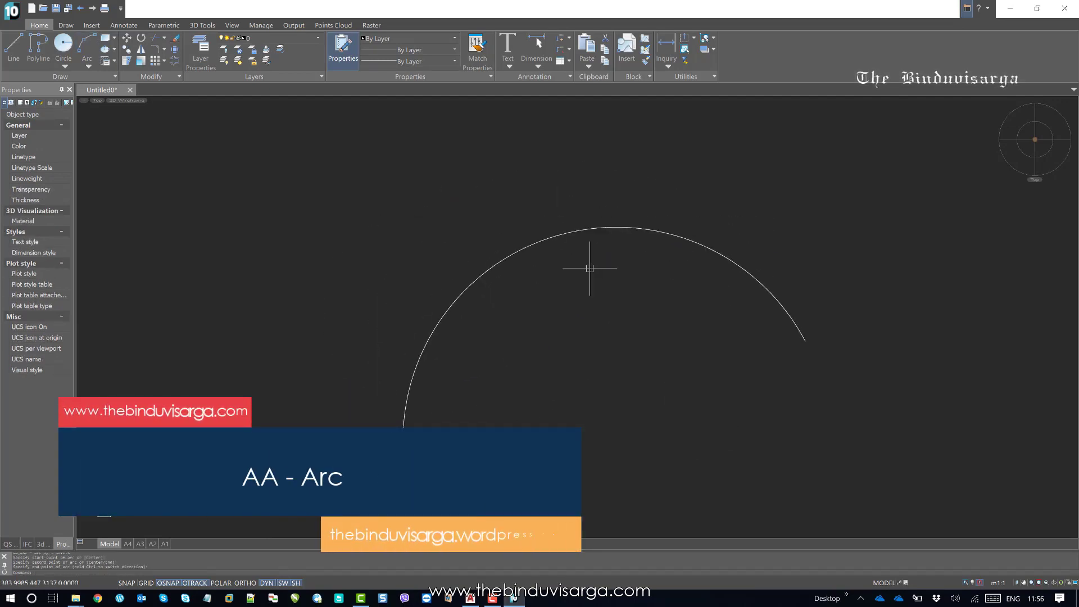
{"action": "left_click", "coordinate": [622, 296]}
{"action": "left_click", "coordinate": [532, 148]}
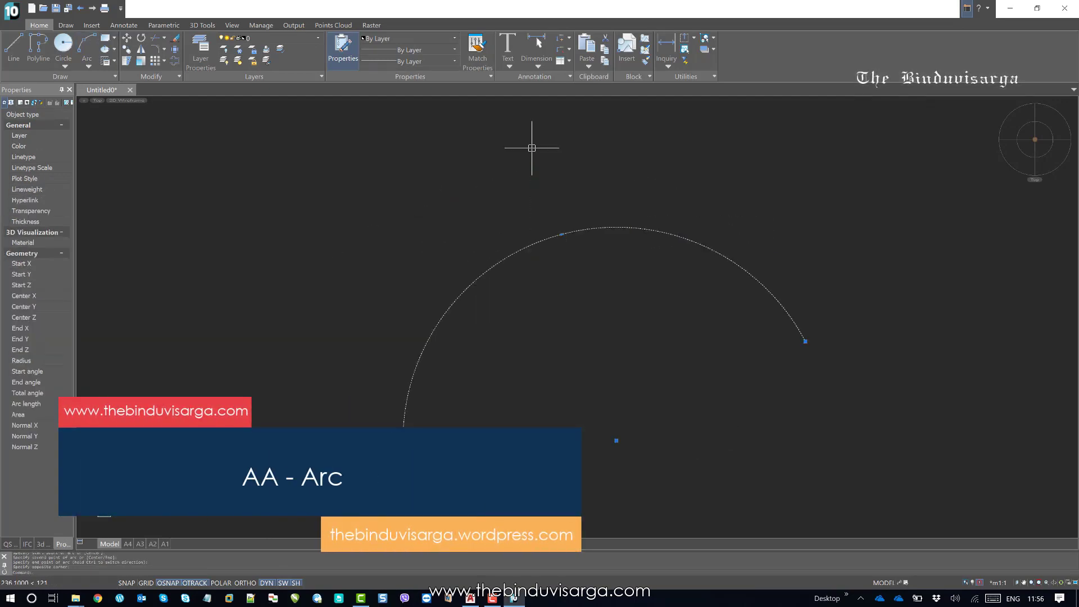
{"action": "key", "text": "Escape"}
{"action": "key", "text": "Escape"}
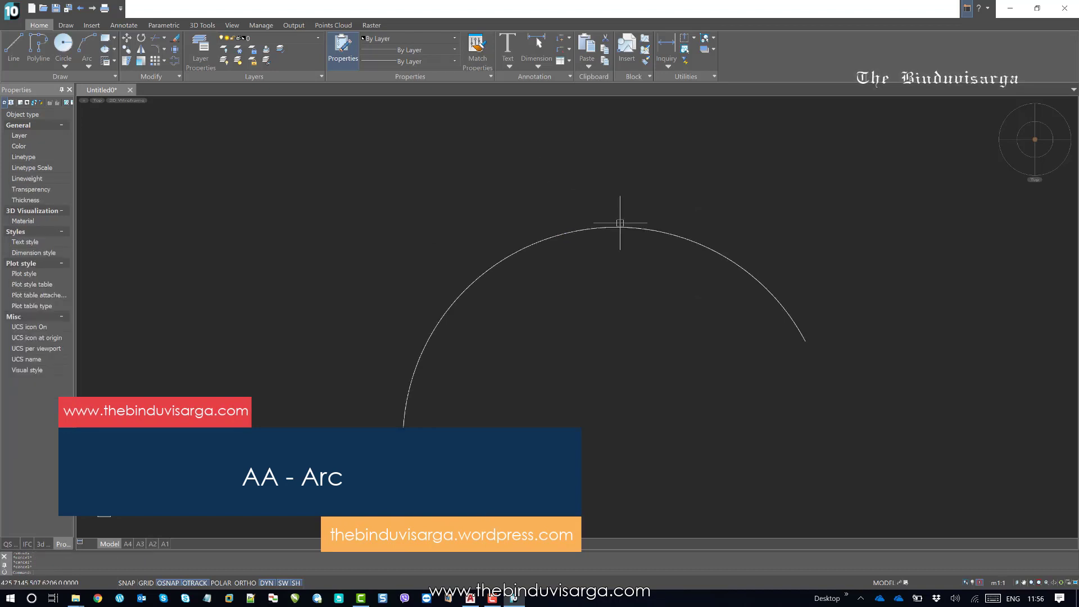
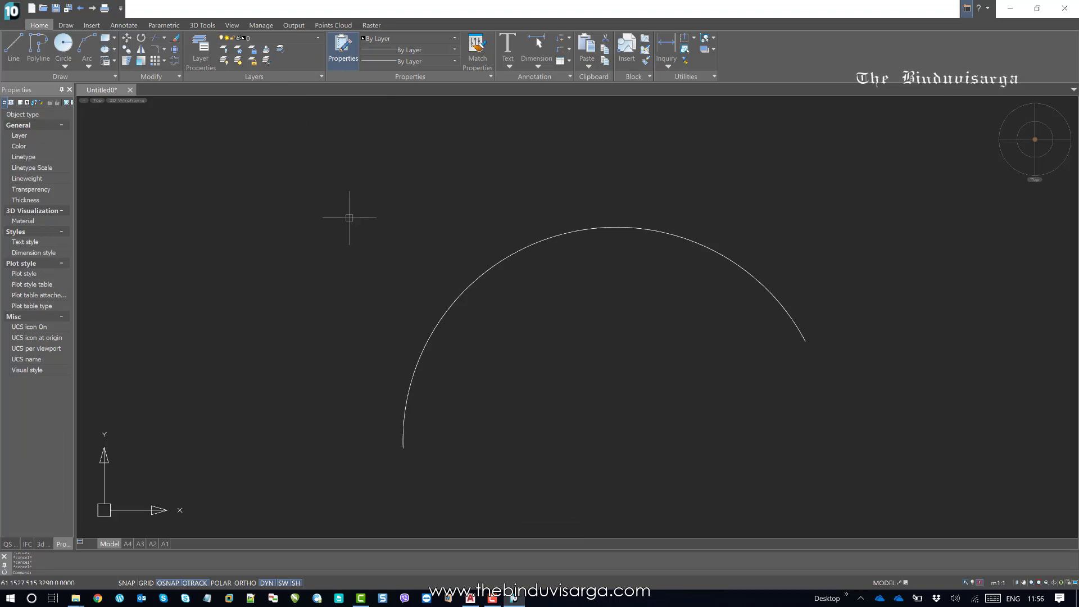
Open the user interface customization, review the configuration file path and list of tool categories, and close it without changes.
{"action": "left_click", "coordinate": [261, 25]}
{"action": "left_click", "coordinate": [97, 49]}
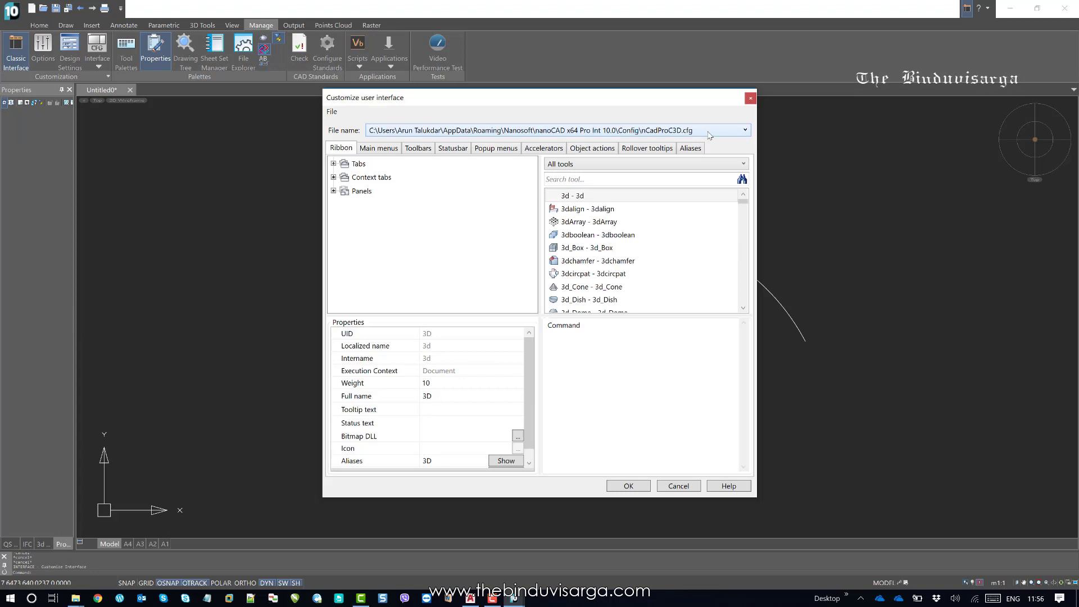
{"action": "left_click", "coordinate": [648, 168]}
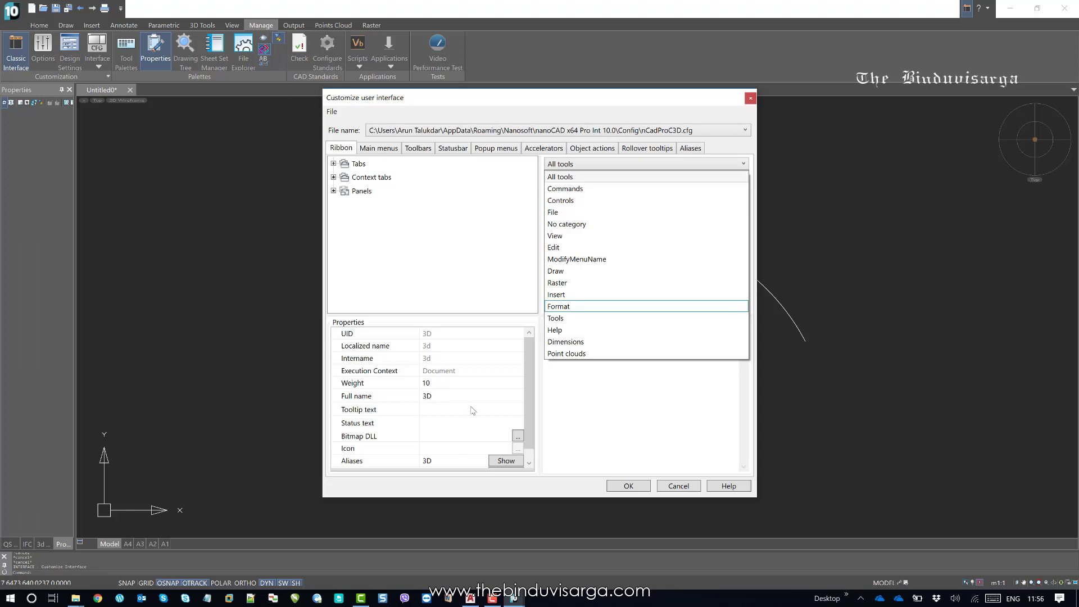
{"action": "left_click", "coordinate": [651, 490]}
{"action": "left_click", "coordinate": [676, 488]}
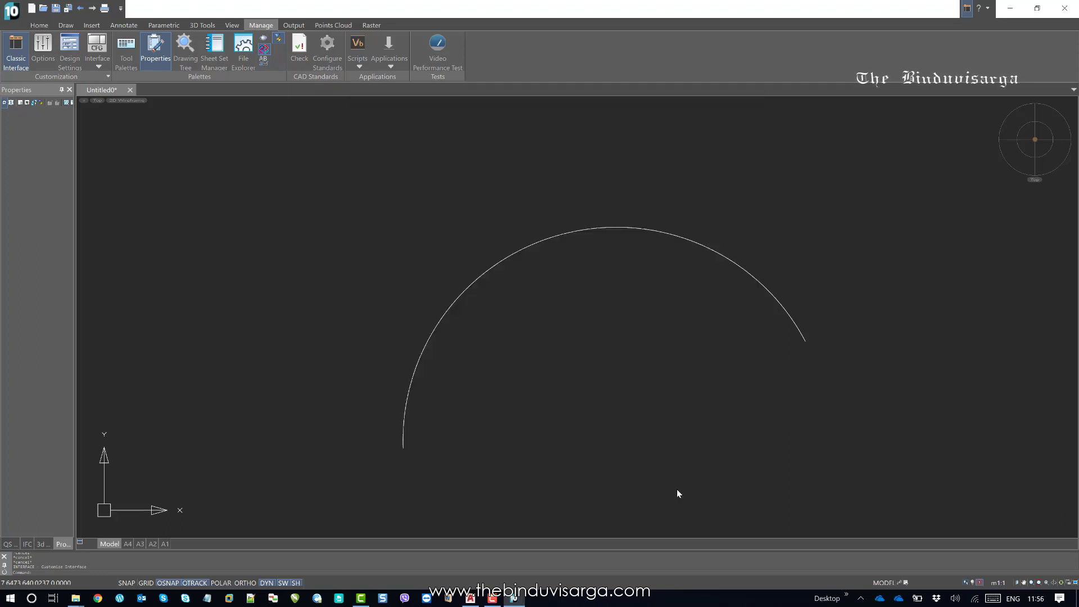
{"action": "mouse_move", "coordinate": [494, 322]}
{"action": "middle_mouse_down"}
{"action": "mouse_move", "coordinate": [402, 292]}
{"action": "mouse_move", "coordinate": [408, 300]}
{"action": "middle_mouse_up"}
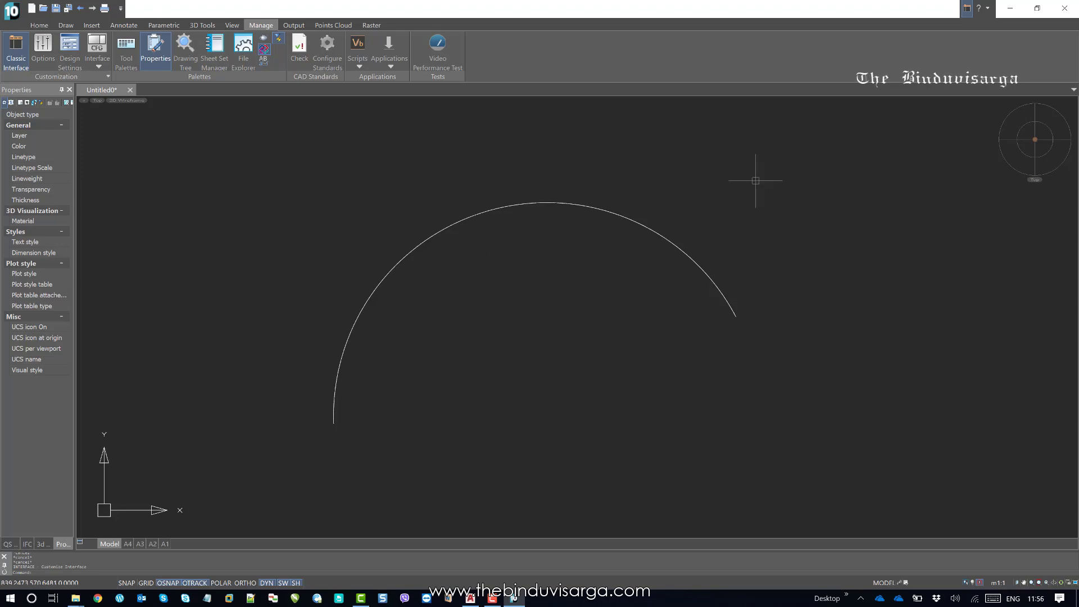
Minimize nanoCAD and open Local Disk (C:) in File Explorer.
{"action": "left_click", "coordinate": [1014, 11]}
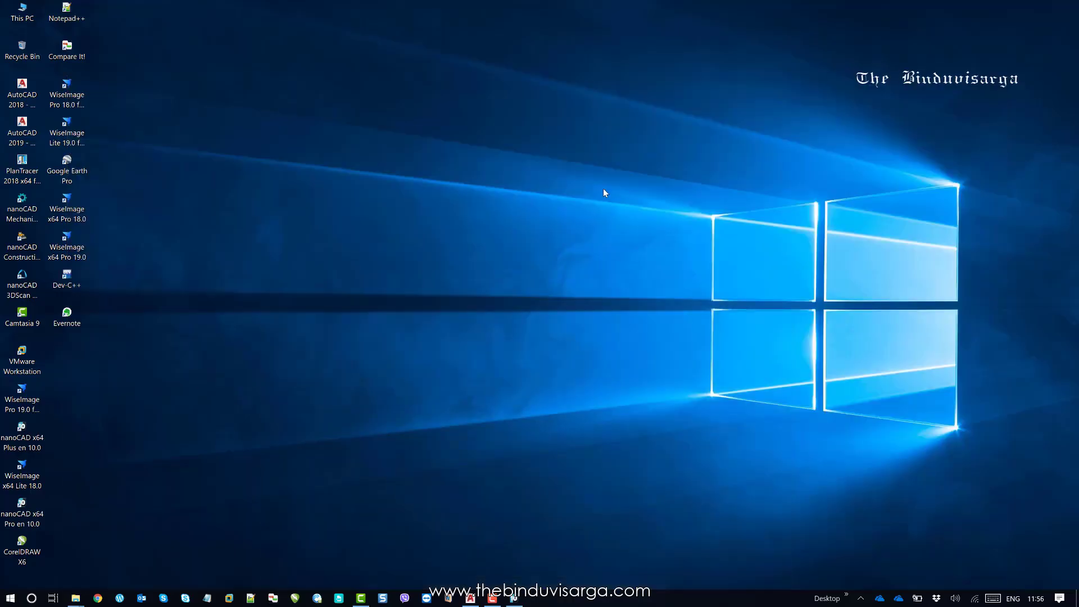
{"action": "right_click", "coordinate": [602, 188]}
{"action": "left_click", "coordinate": [521, 228]}
{"action": "double_click", "coordinate": [22, 13]}
{"action": "left_click_drag", "start_coordinate": [723, 164], "coordinate": [462, 147]}
{"action": "left_click", "coordinate": [522, 264]}
{"action": "double_click", "coordinate": [521, 264]}
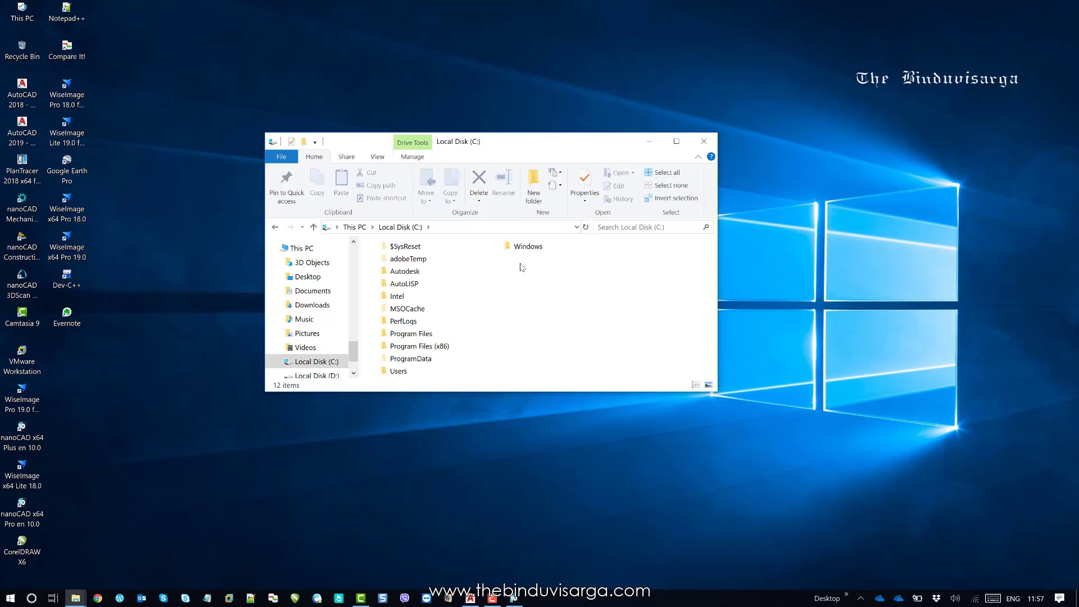
Check that hidden items are set to show, and open the AppData\Roaming folder of the current user's profile under Users.
{"action": "left_click", "coordinate": [435, 363]}
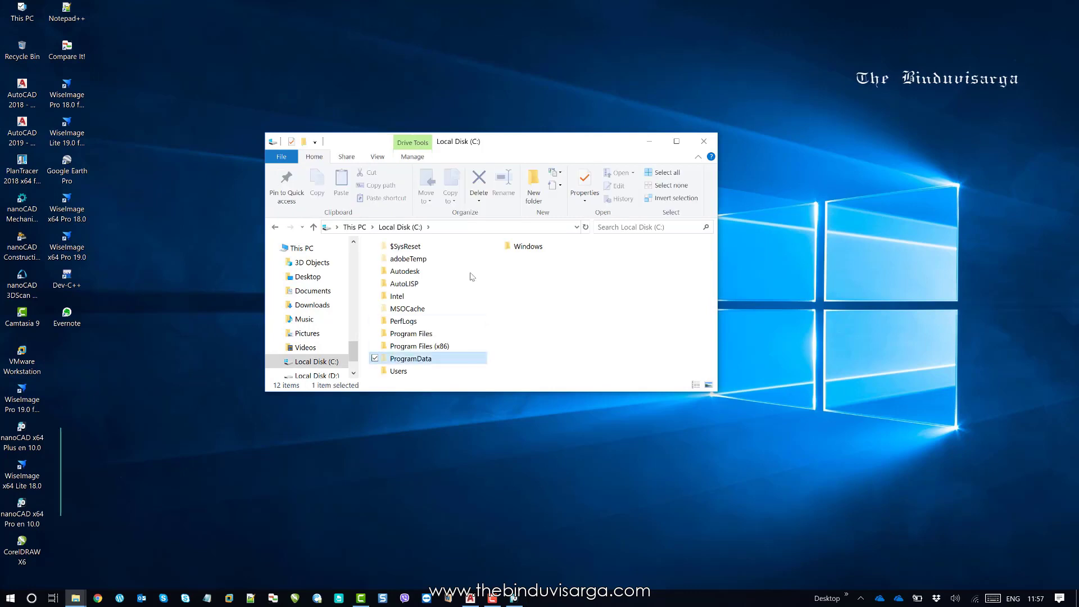
{"action": "left_click", "coordinate": [378, 157]}
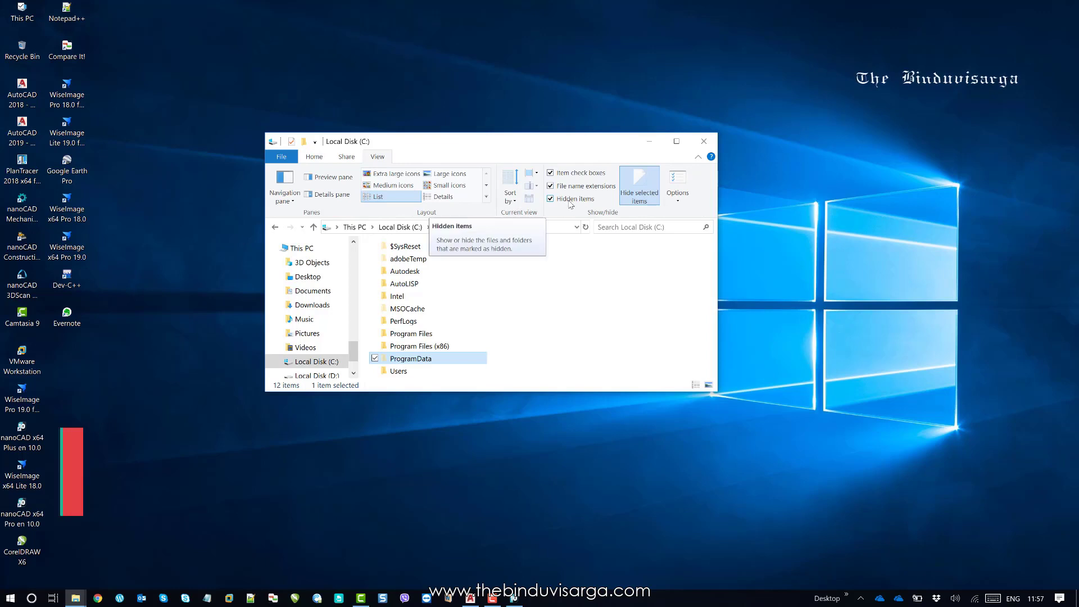
{"action": "double_click", "coordinate": [400, 372]}
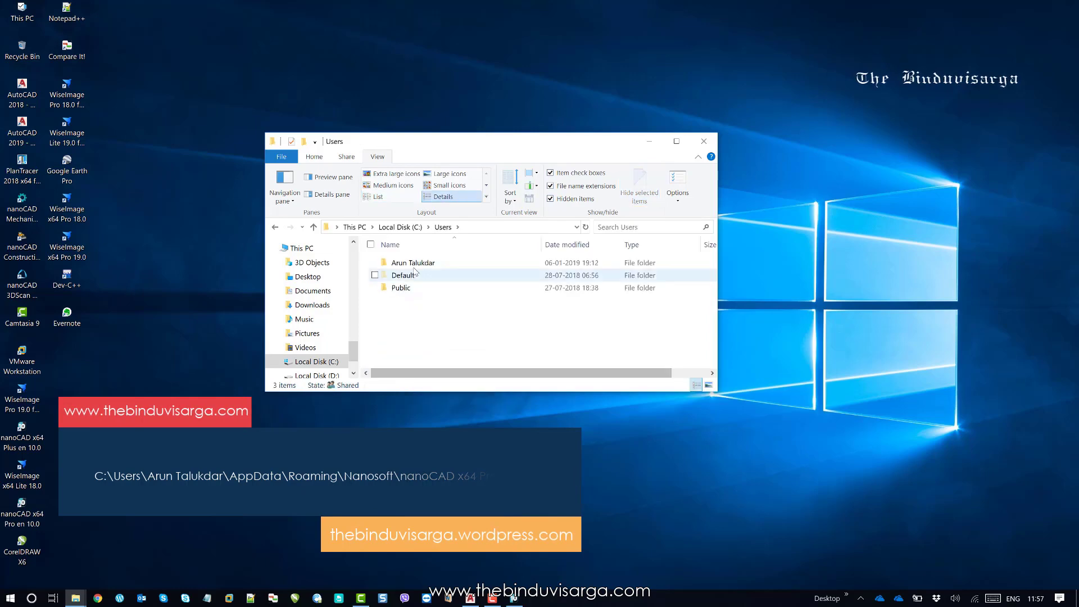
{"action": "double_click", "coordinate": [424, 267]}
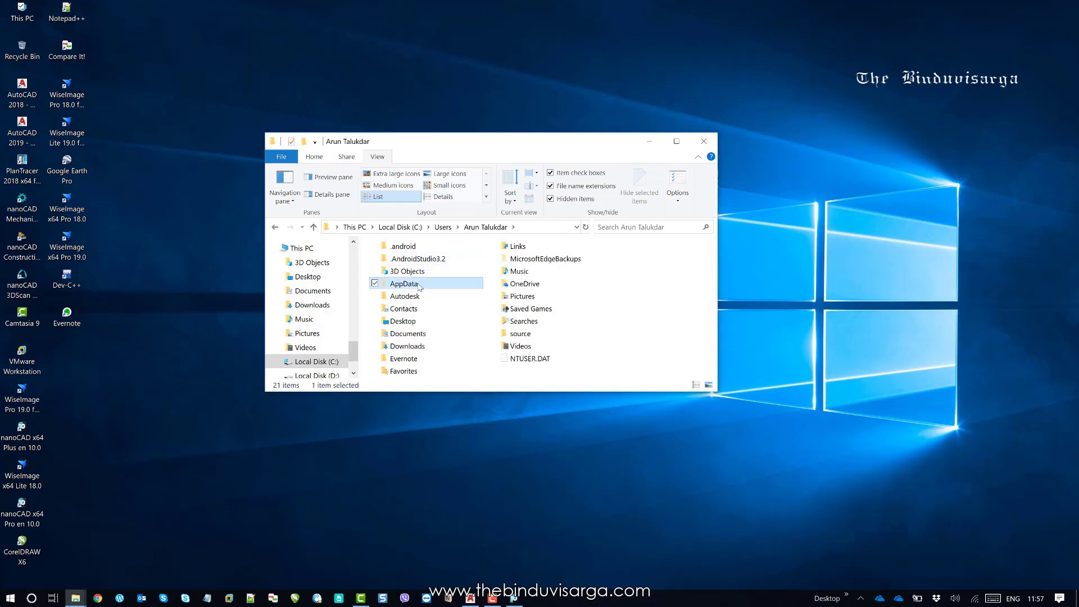
{"action": "double_click", "coordinate": [419, 287]}
{"action": "double_click", "coordinate": [419, 286]}
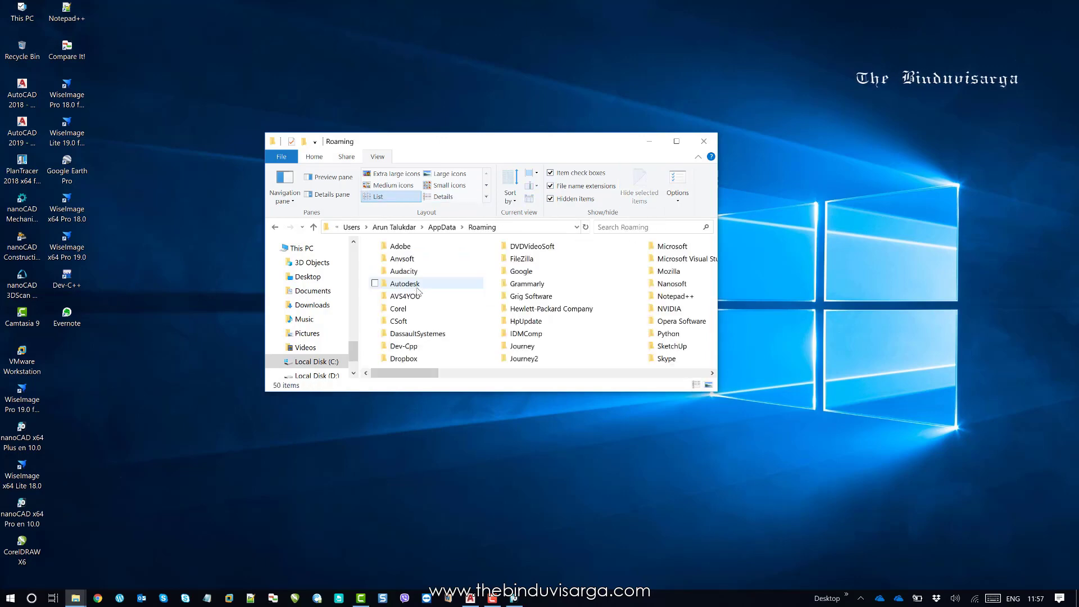
Open the Config folder of nanoCAD x64 Pro Int 10.0 inside the Nanosoft folder.
{"action": "left_click", "coordinate": [418, 286]}
{"action": "scroll", "coordinate": [418, 290], "scroll_direction": "down", "scroll_amount": 3}
{"action": "left_click", "coordinate": [418, 287]}
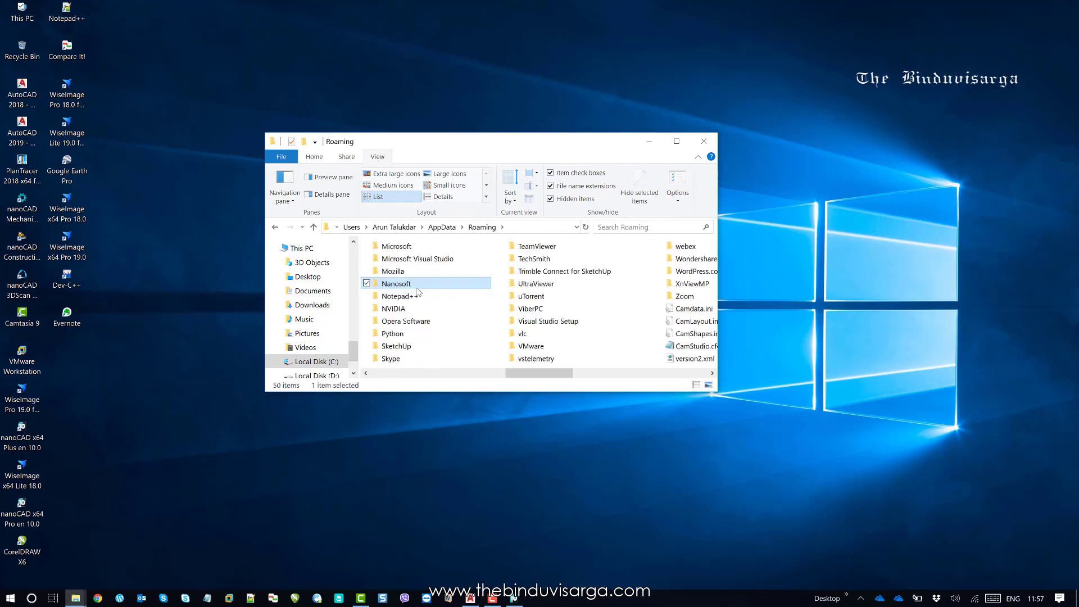
{"action": "double_click", "coordinate": [417, 287]}
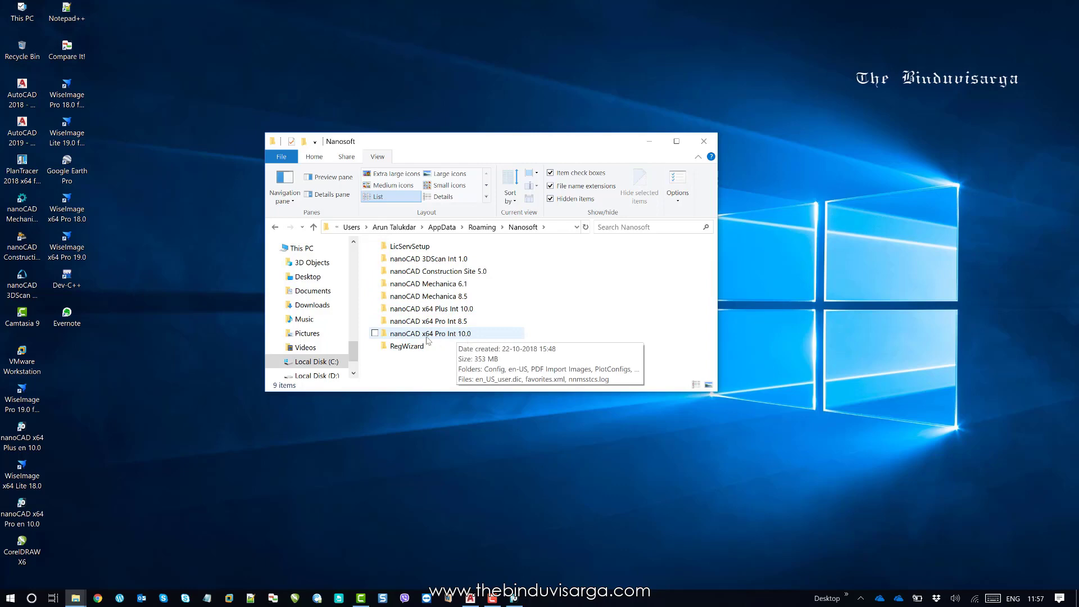
{"action": "double_click", "coordinate": [461, 335]}
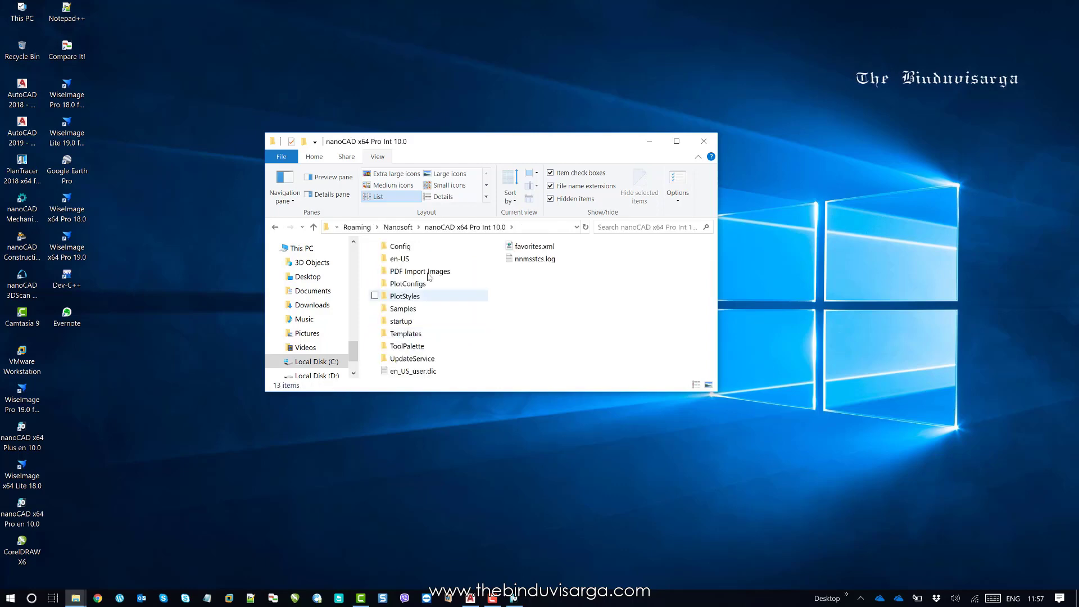
{"action": "double_click", "coordinate": [410, 248]}
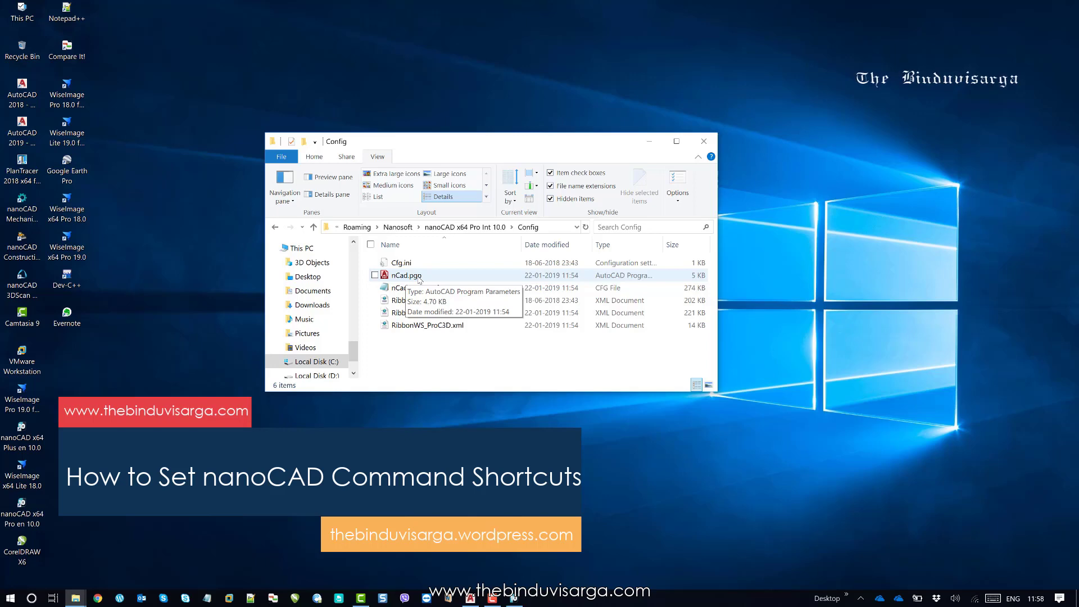
Open the alias file nCad.pgp from the Config folder in Notepad and maximize its window.
{"action": "left_click", "coordinate": [419, 279]}
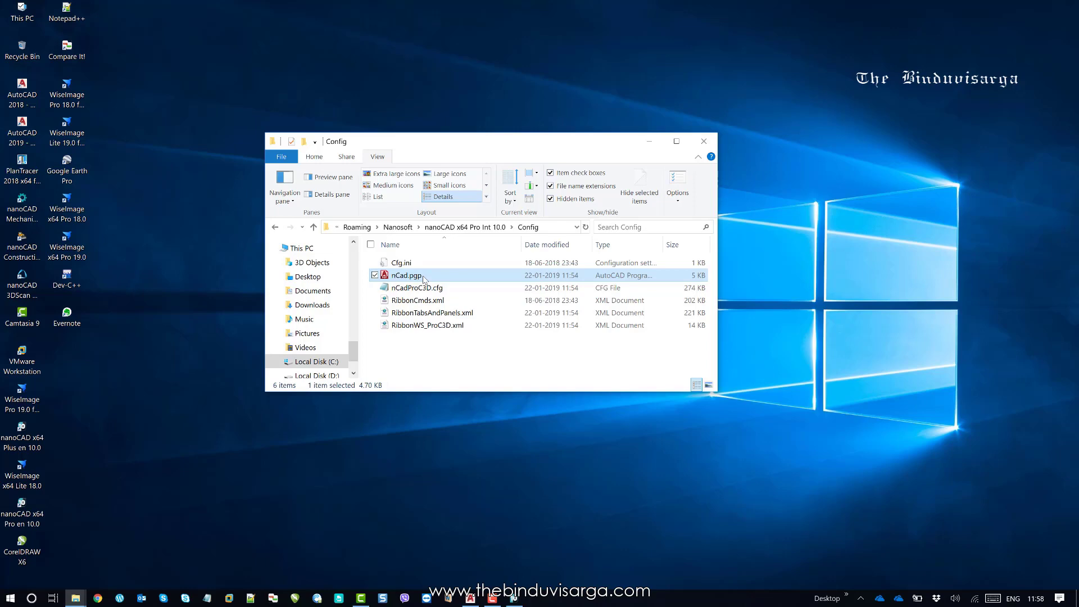
{"action": "double_click", "coordinate": [423, 279]}
{"action": "left_click_drag", "start_coordinate": [607, 381], "coordinate": [570, 276]}
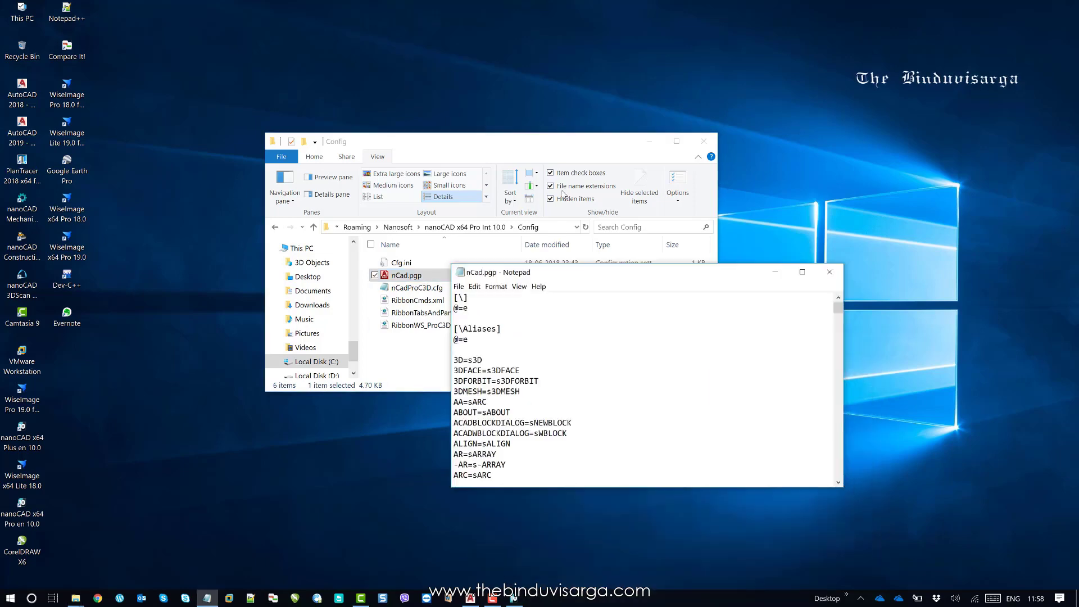
{"action": "left_click_drag", "start_coordinate": [562, 193], "coordinate": [560, 196]}
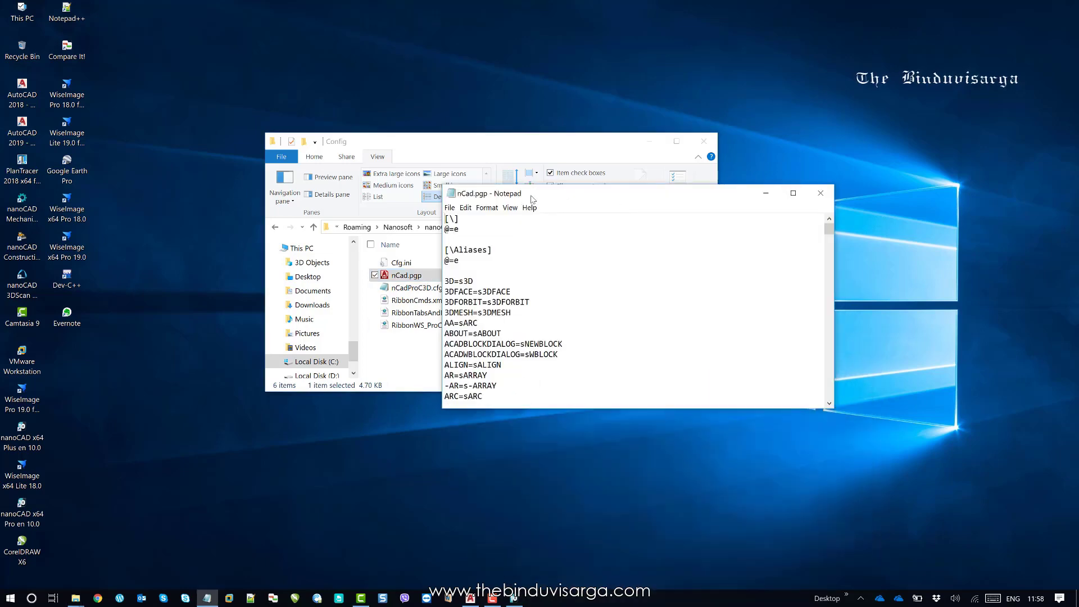
{"action": "left_click", "coordinate": [793, 194]}
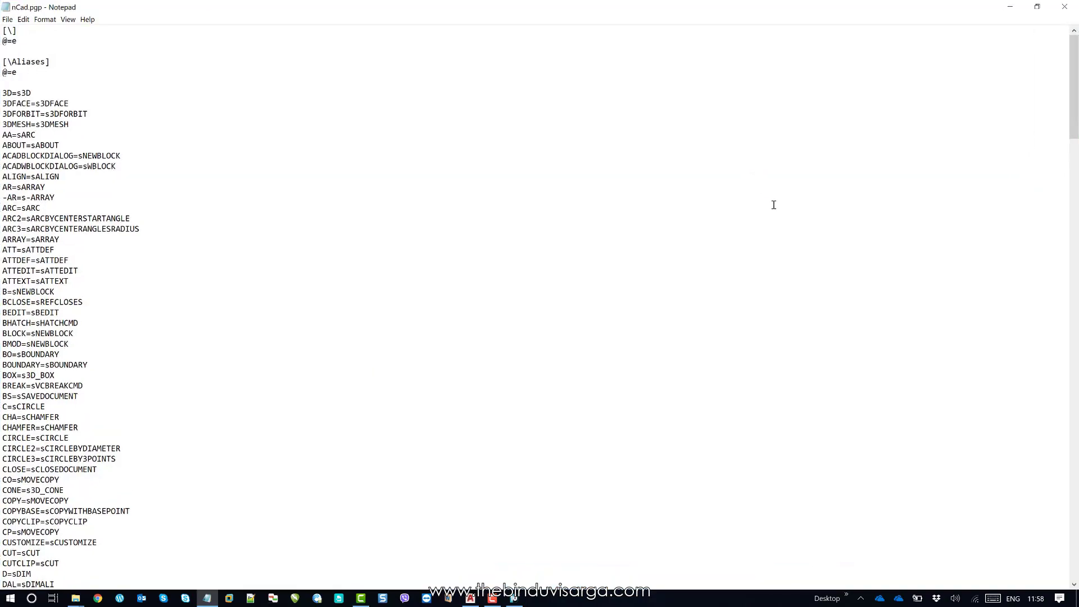
Look through the alias list in nCad.pgp and search it for ARC.
{"action": "scroll", "coordinate": [300, 254], "scroll_direction": "down", "scroll_amount": 20}
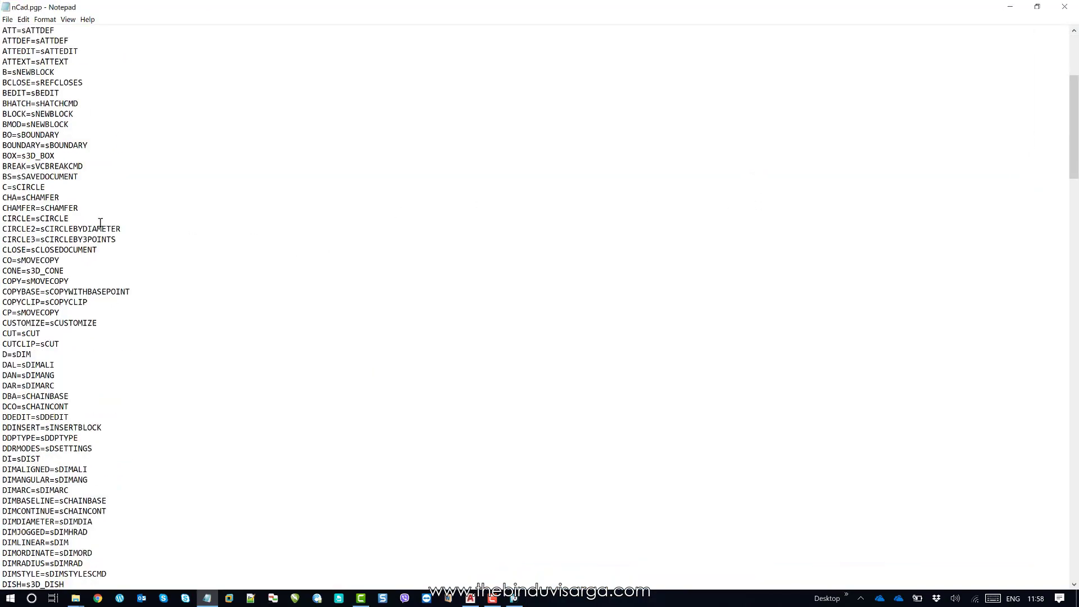
{"action": "scroll", "coordinate": [99, 225], "scroll_direction": "down", "scroll_amount": 20}
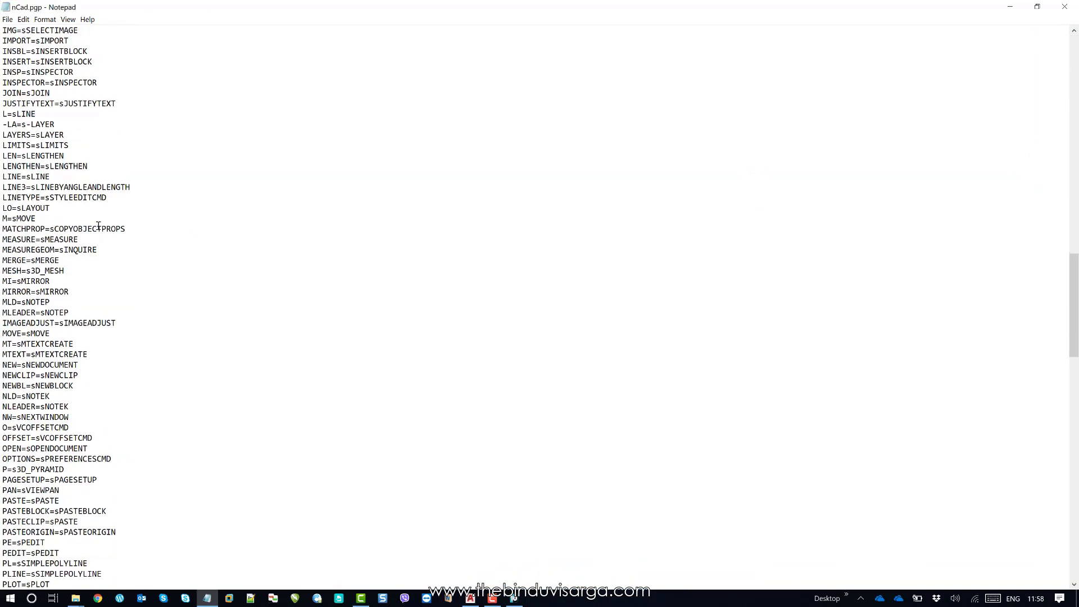
{"action": "scroll", "coordinate": [98, 226], "scroll_direction": "down", "scroll_amount": 20}
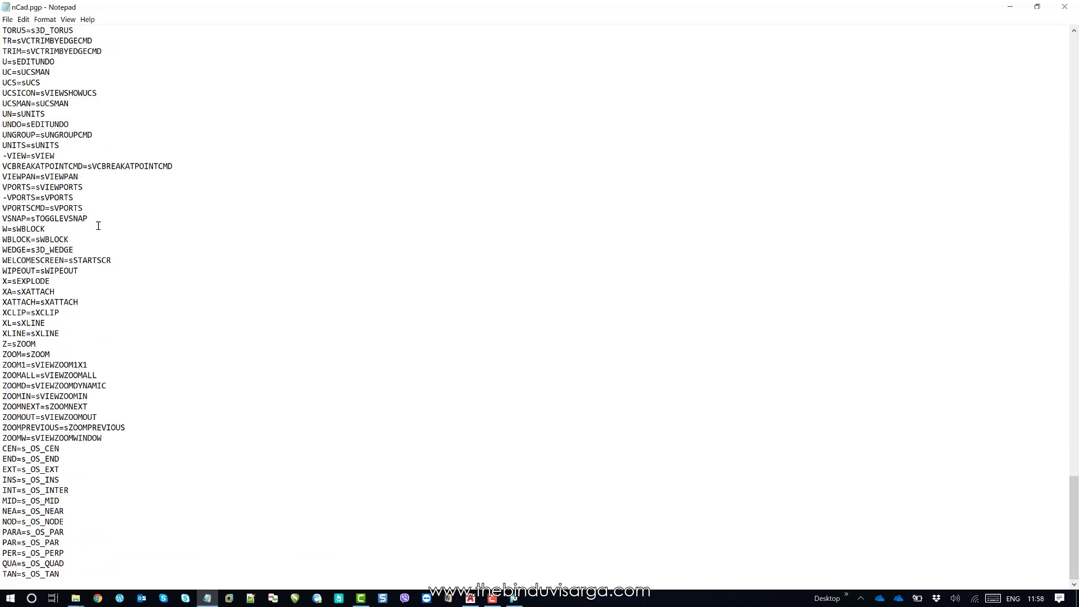
{"action": "scroll", "coordinate": [96, 238], "scroll_direction": "up", "scroll_amount": 6}
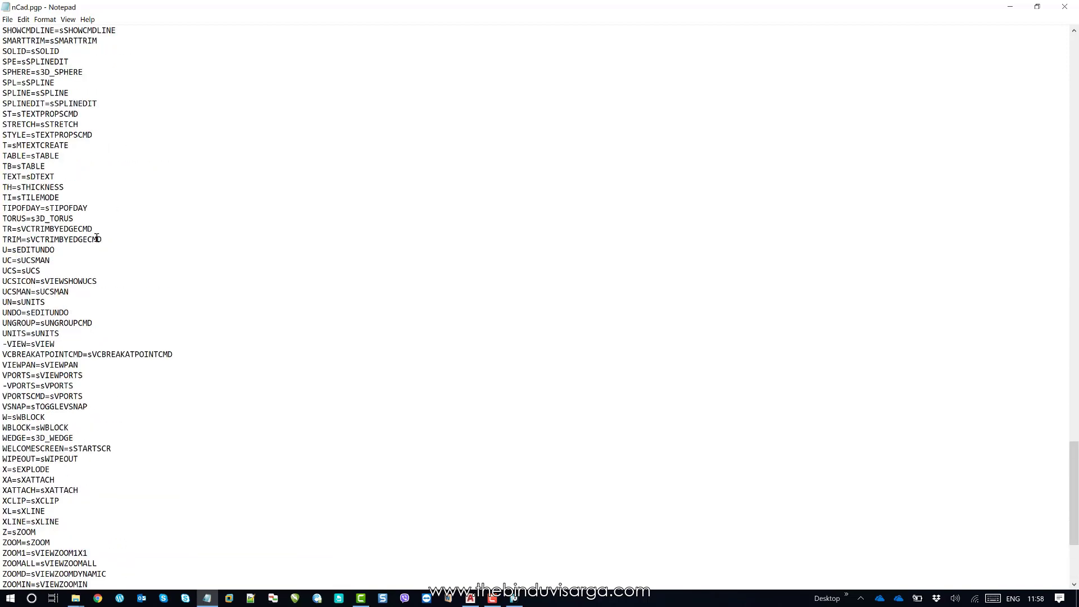
{"action": "scroll", "coordinate": [97, 238], "scroll_direction": "up", "scroll_amount": 7}
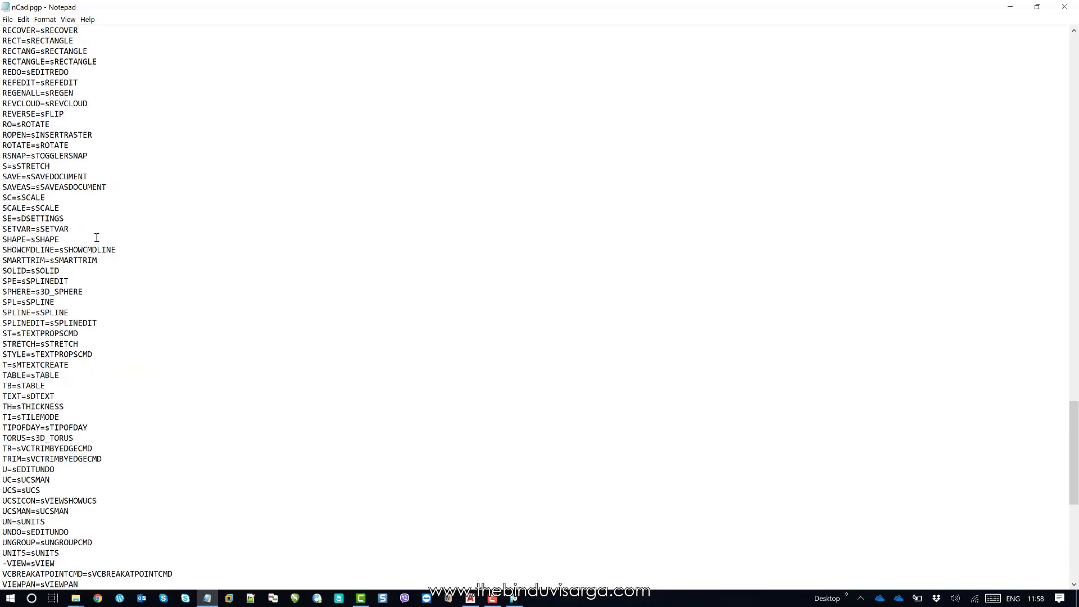
{"action": "scroll", "coordinate": [97, 237], "scroll_direction": "up", "scroll_amount": 20}
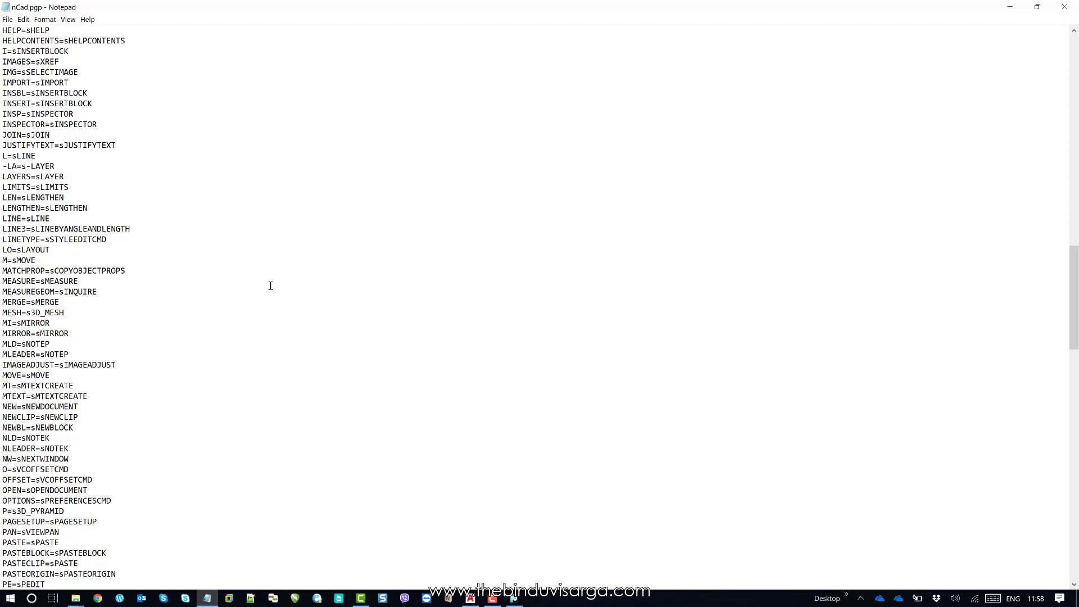
{"action": "key", "text": "ctrl+f"}
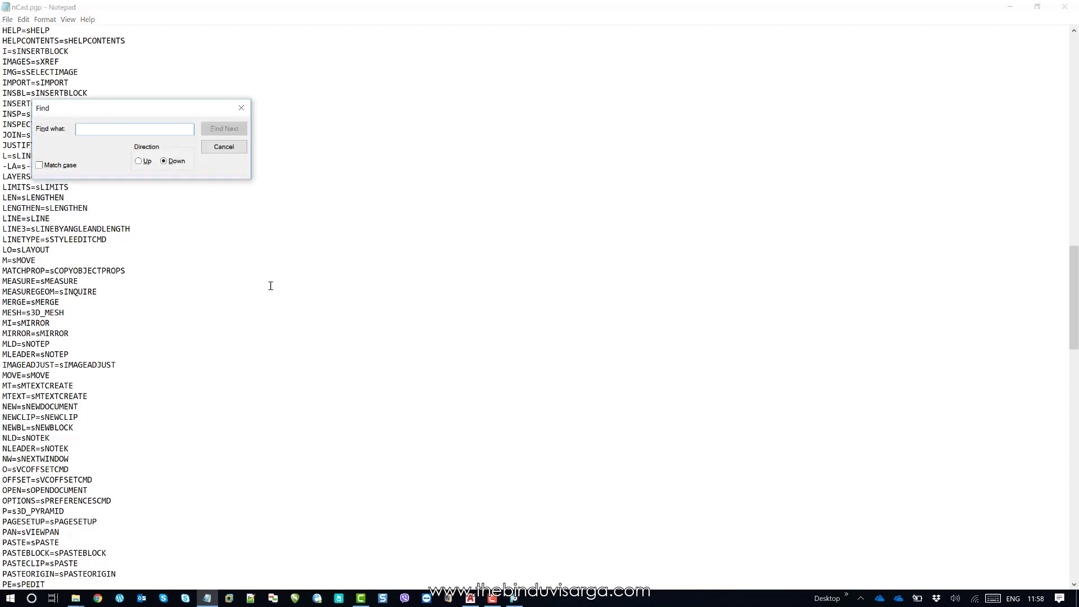
{"action": "type", "text": "ARC"}
{"action": "left_click", "coordinate": [235, 130]}
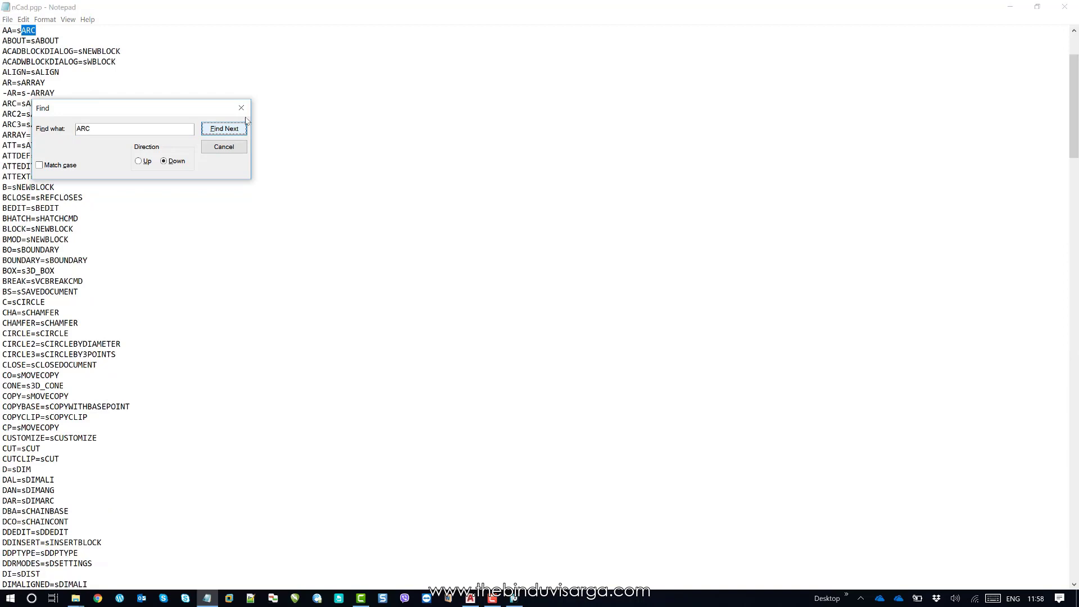
{"action": "left_click", "coordinate": [242, 108]}
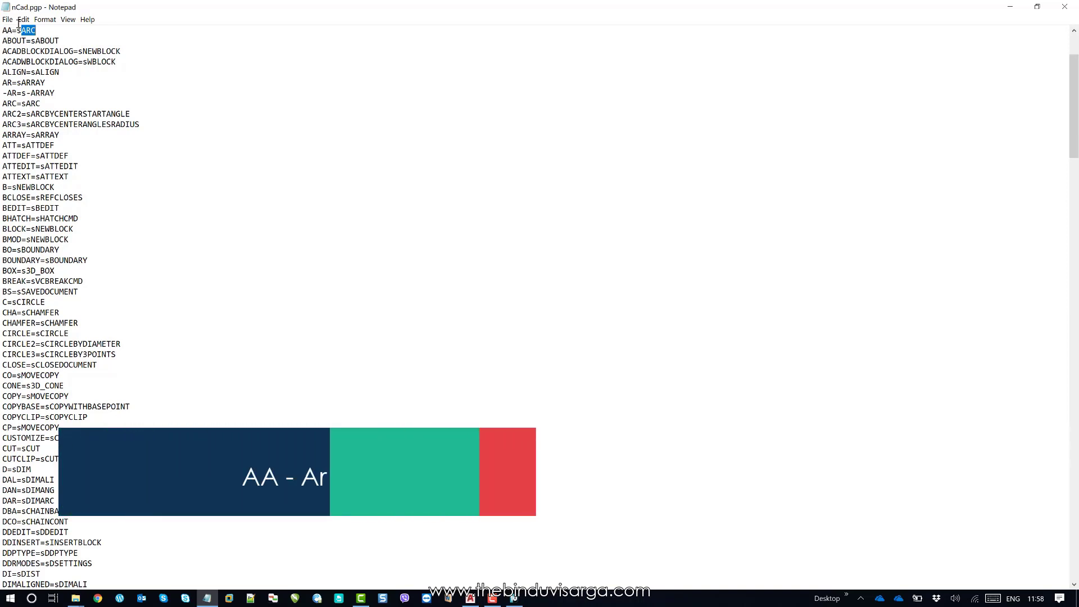
Change the AA alias of sARC to AO, save nCad.pgp and close Notepad.
{"action": "left_click_drag", "start_coordinate": [11, 28], "coordinate": [2, 29]}
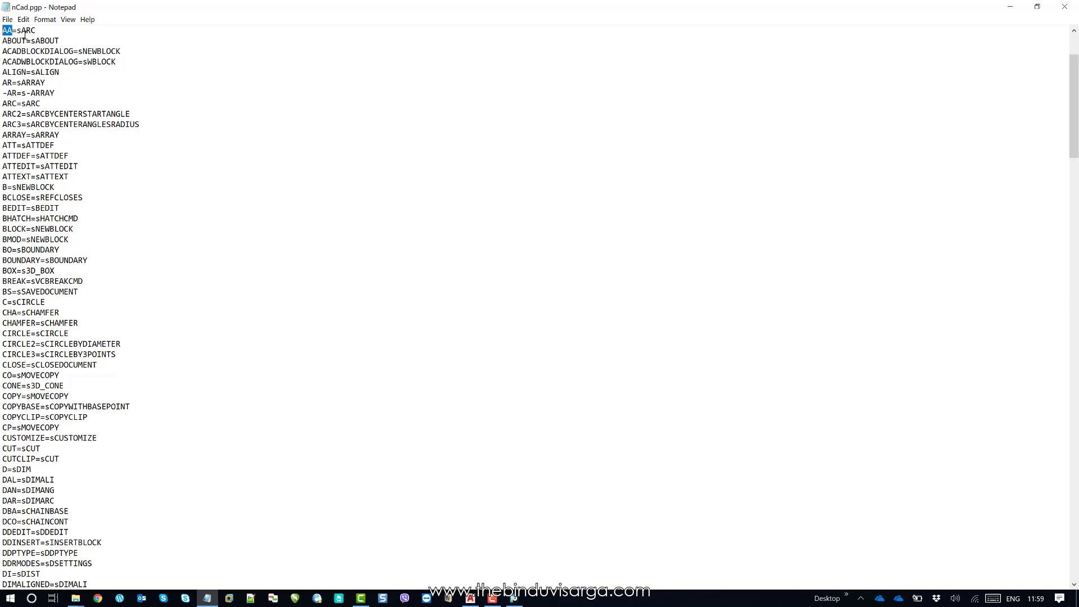
{"action": "key", "text": "Right"}
{"action": "key", "text": "BackSpace"}
{"action": "type", "text": "O"}
{"action": "left_click", "coordinate": [8, 20]}
{"action": "left_click", "coordinate": [25, 56]}
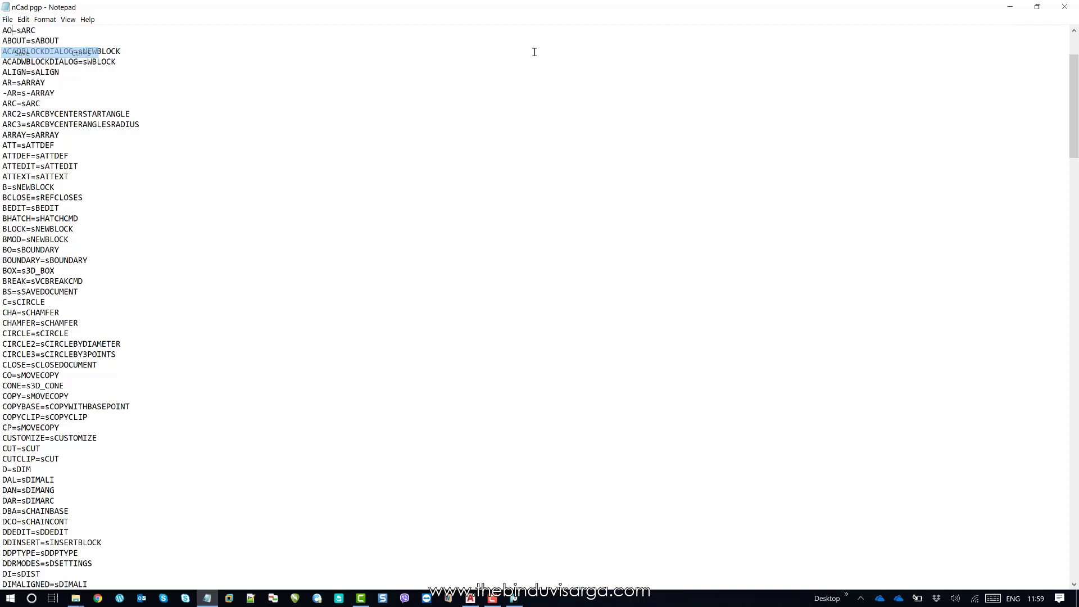
{"action": "left_click", "coordinate": [1038, 7]}
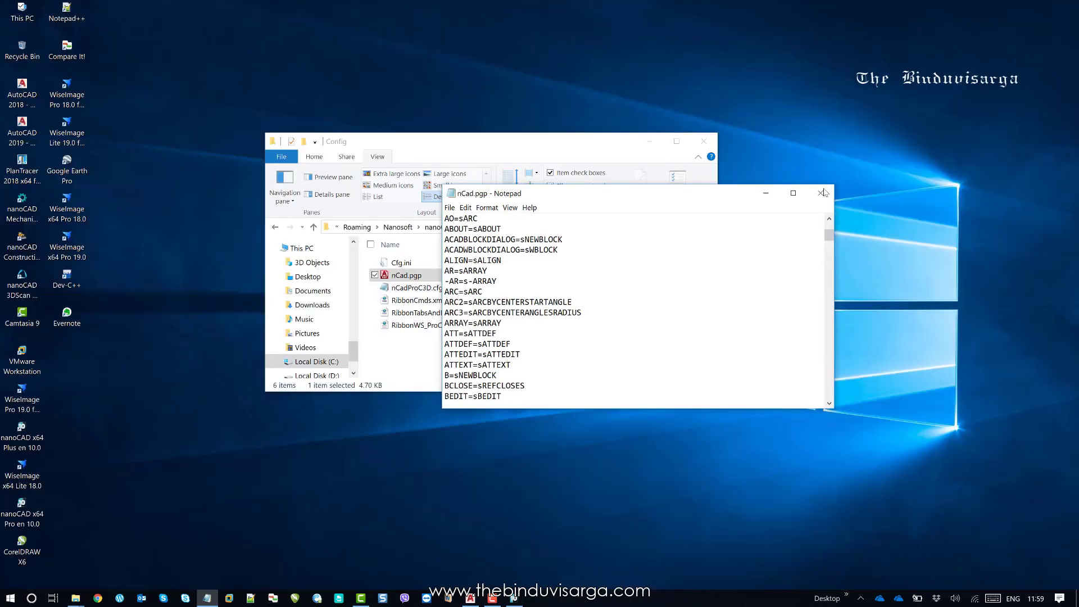
{"action": "left_click", "coordinate": [822, 193]}
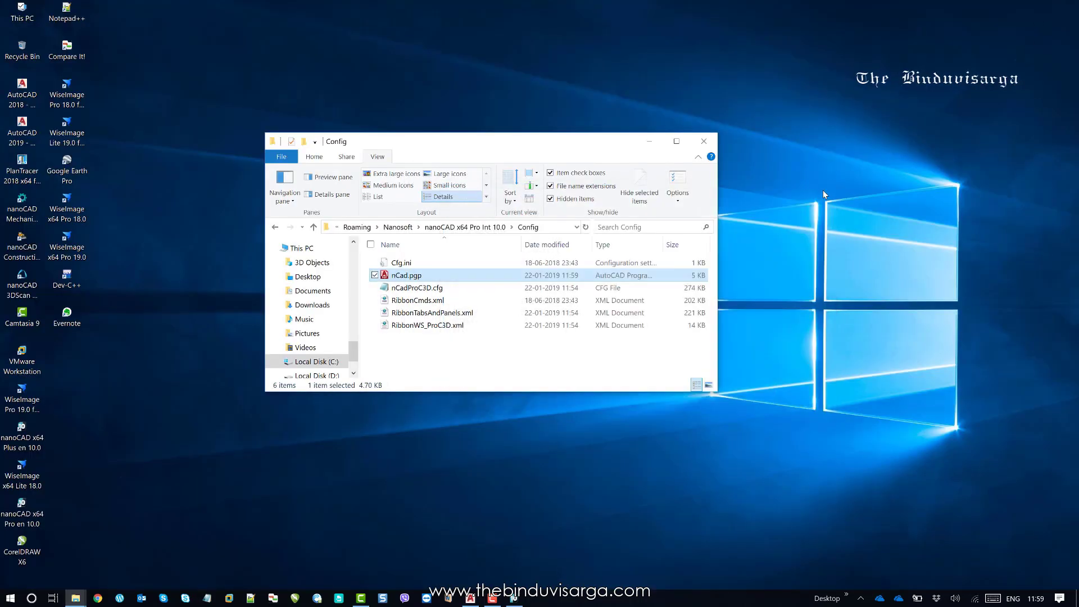
Close the running nanoCAD session and relaunch nanoCAD x64 Pro en 10.0.
{"action": "left_click", "coordinate": [521, 597]}
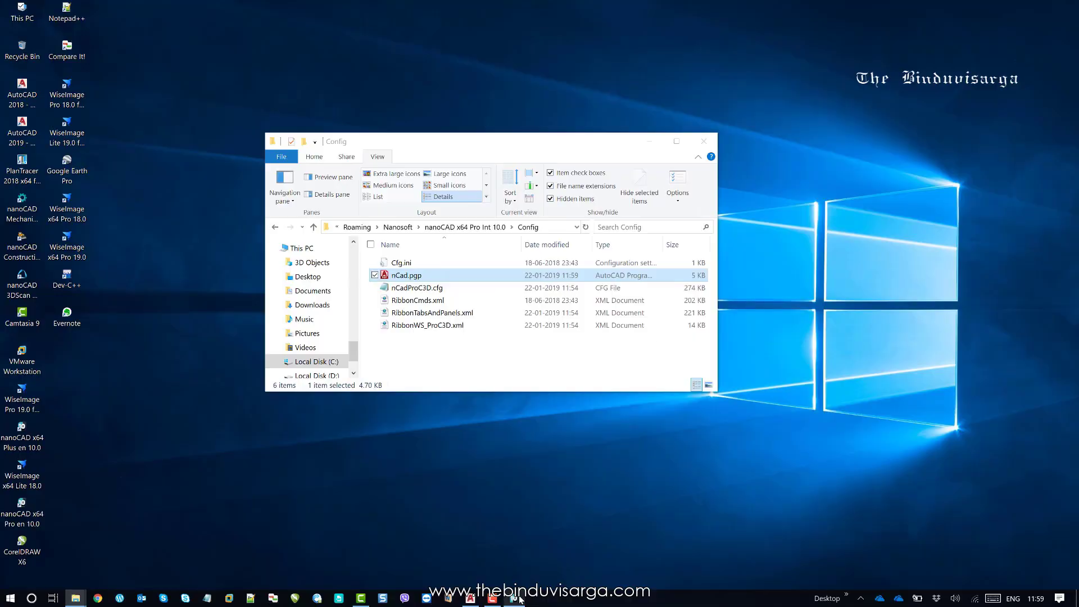
{"action": "left_click", "coordinate": [1068, 8]}
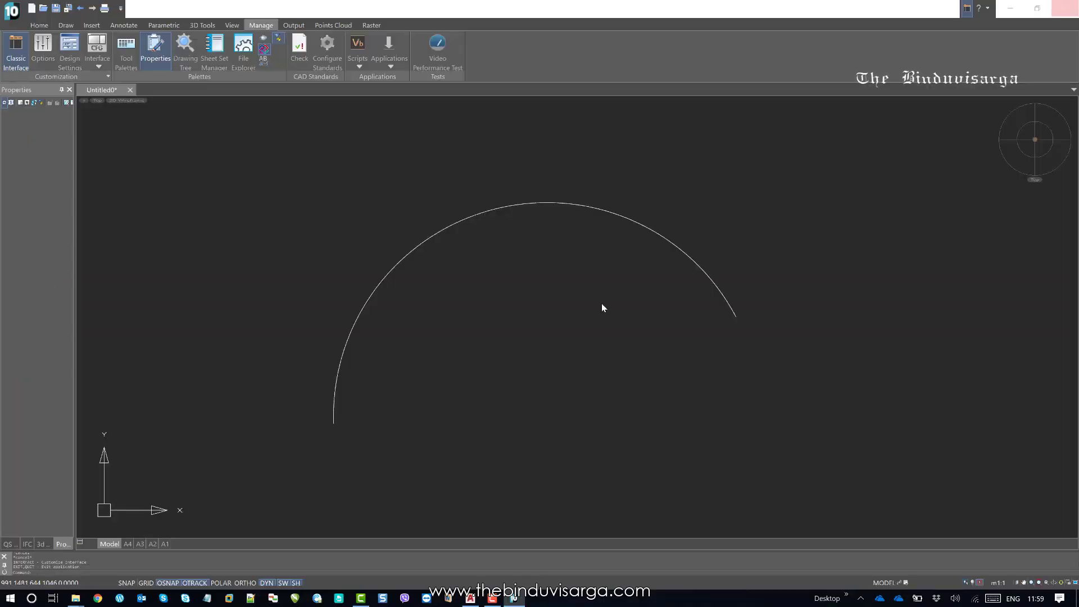
{"action": "left_click", "coordinate": [518, 326]}
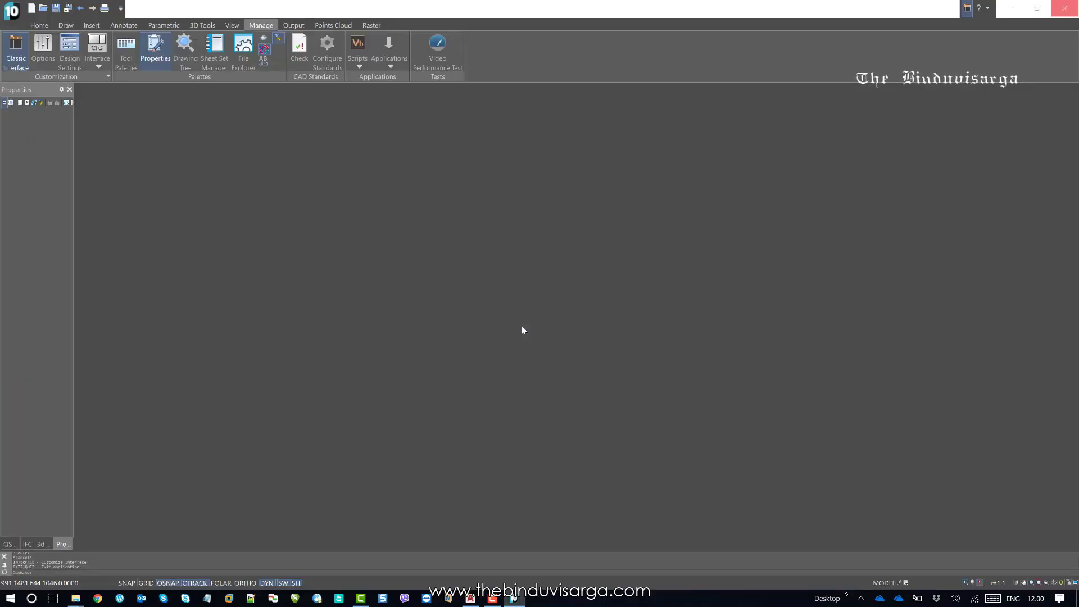
{"action": "left_click", "coordinate": [33, 598]}
{"action": "type", "text": "nano"}
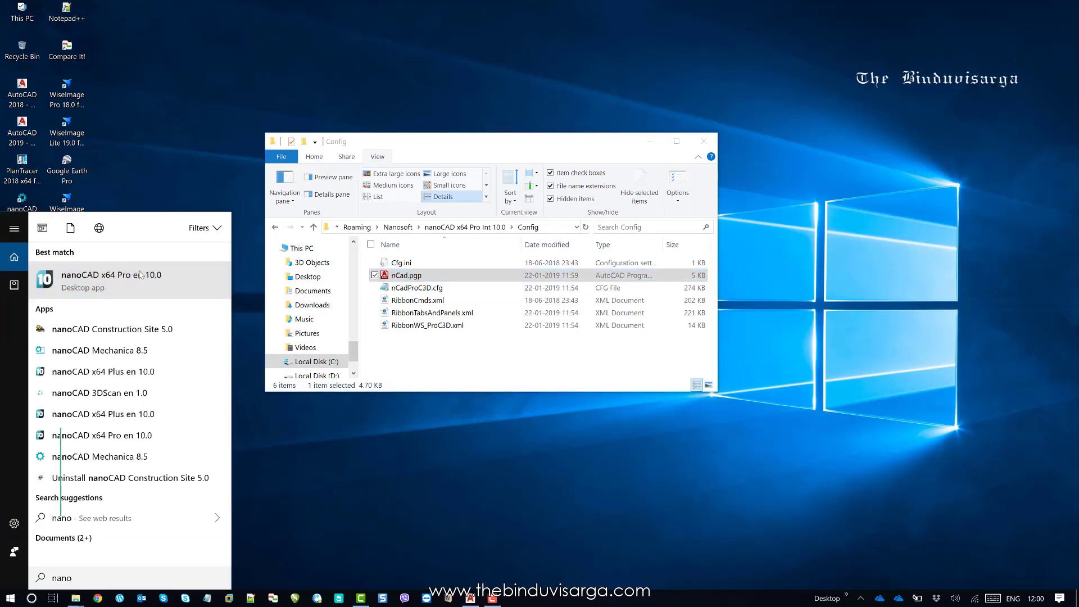
{"action": "left_click", "coordinate": [140, 274]}
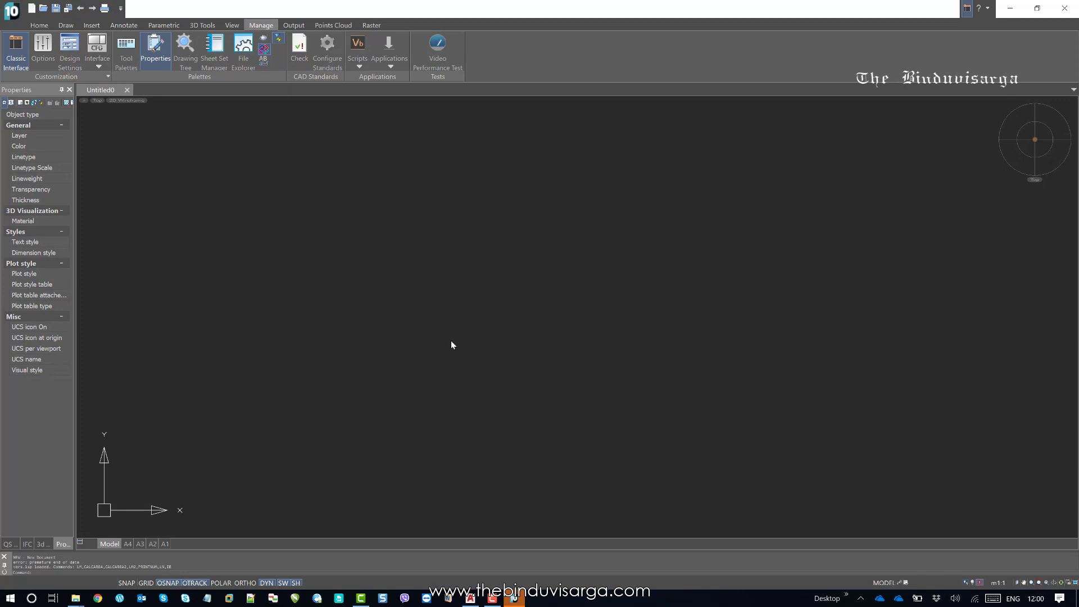
Test the AO alias by drawing a wide three-point arc that bulges upward in the new drawing.
{"action": "left_click", "coordinate": [637, 424]}
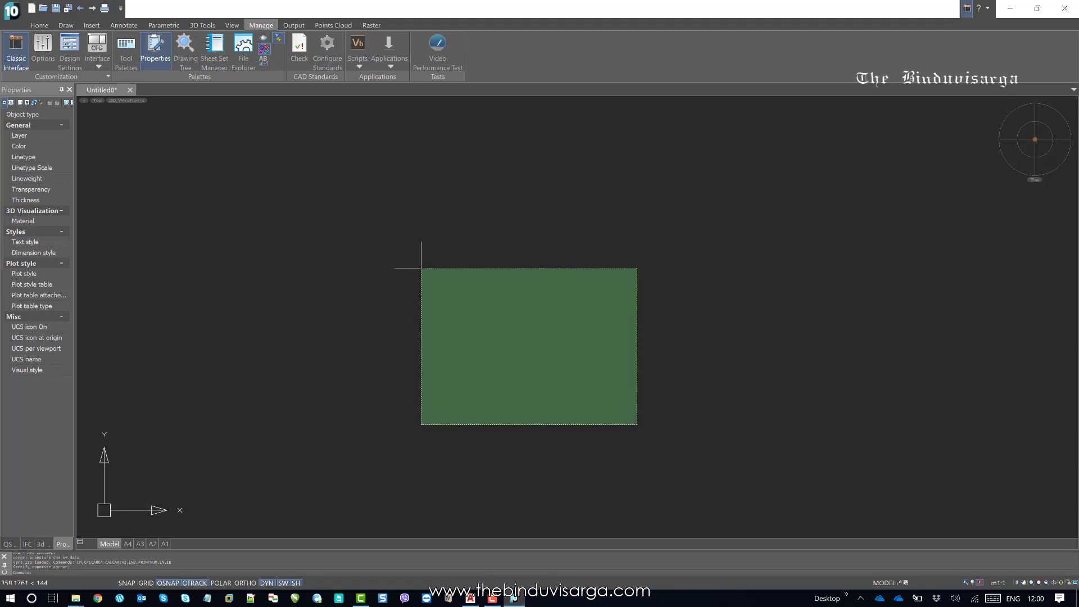
{"action": "left_click", "coordinate": [421, 268]}
{"action": "type", "text": "a3"}
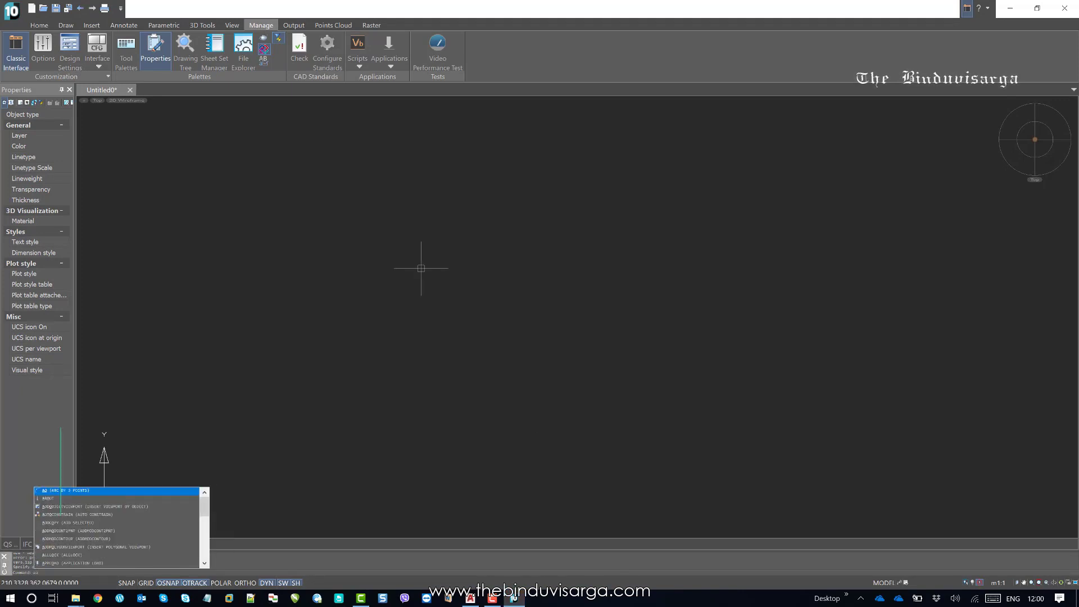
{"action": "key", "text": "Return"}
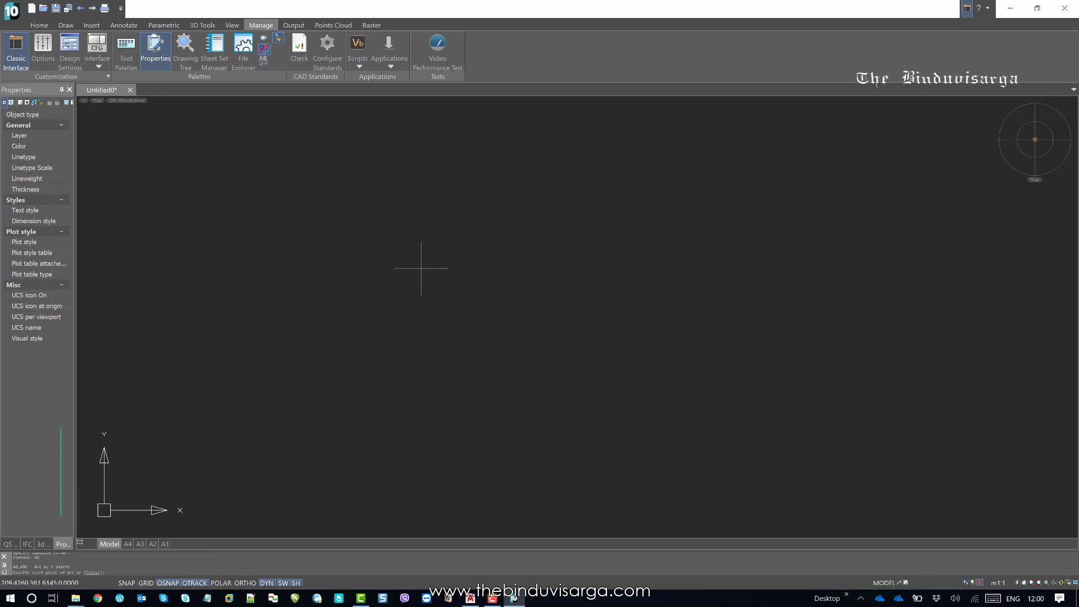
{"action": "left_click", "coordinate": [379, 353]}
{"action": "left_click", "coordinate": [482, 212]}
{"action": "left_click", "coordinate": [786, 312]}
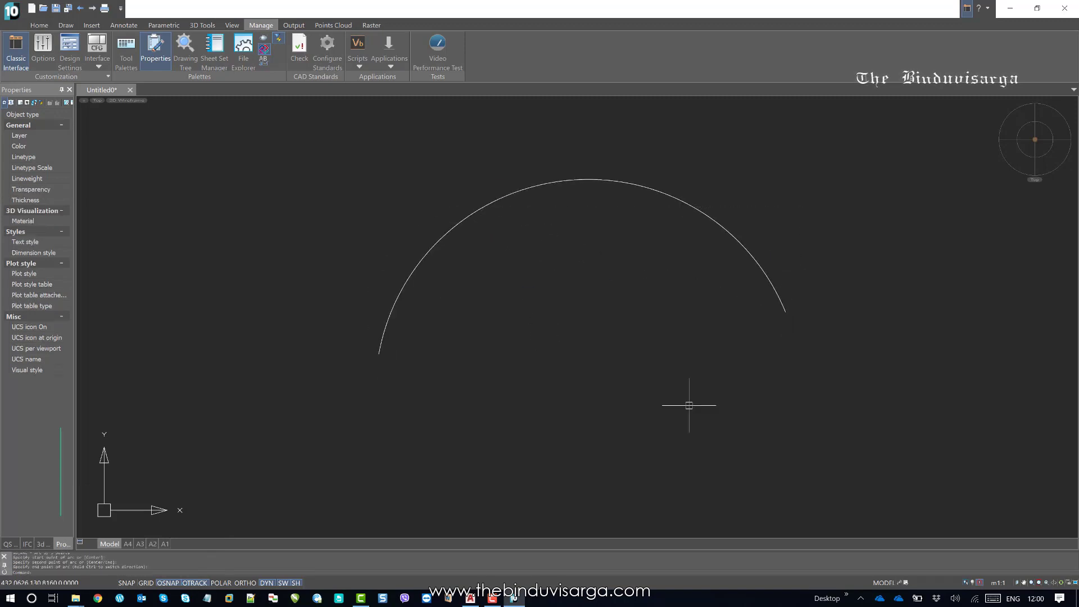
{"action": "left_click", "coordinate": [453, 360]}
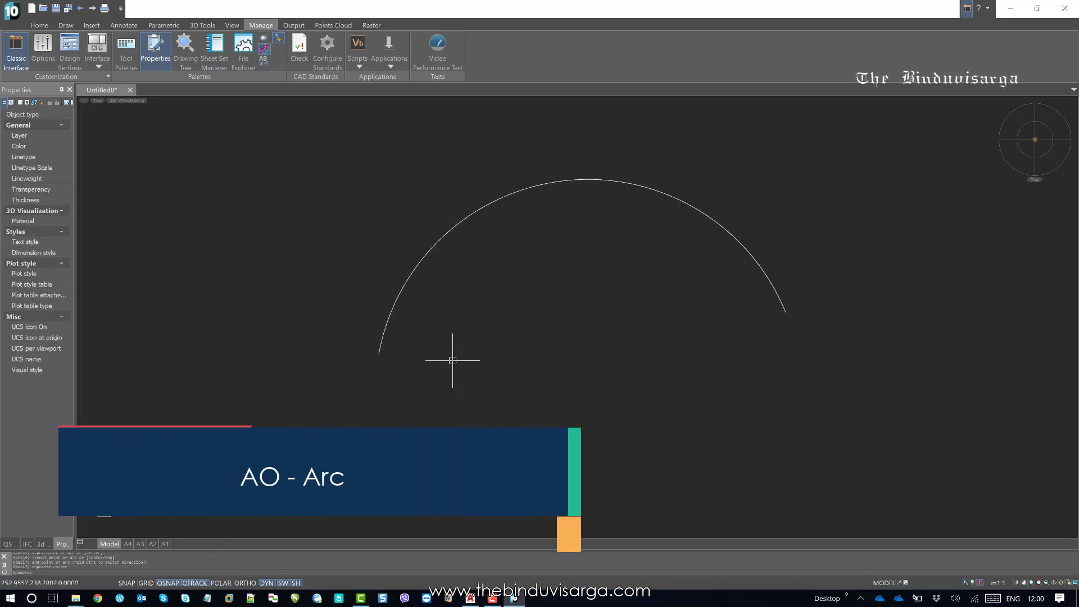
Check the AO arc command entry in the command history window, and close the window.
{"action": "key", "text": "F2"}
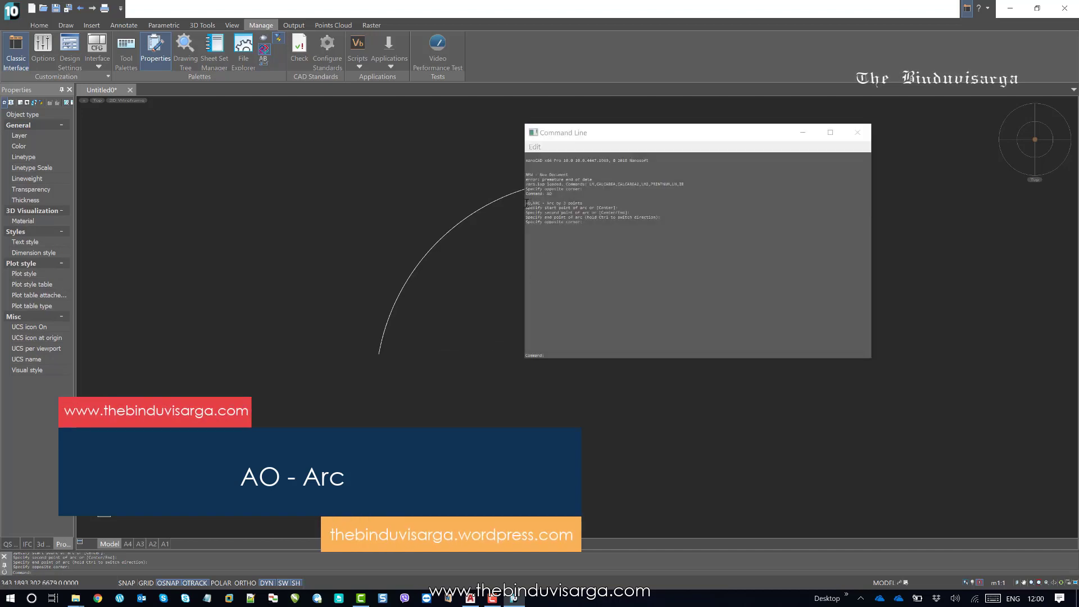
{"action": "left_click", "coordinate": [555, 204]}
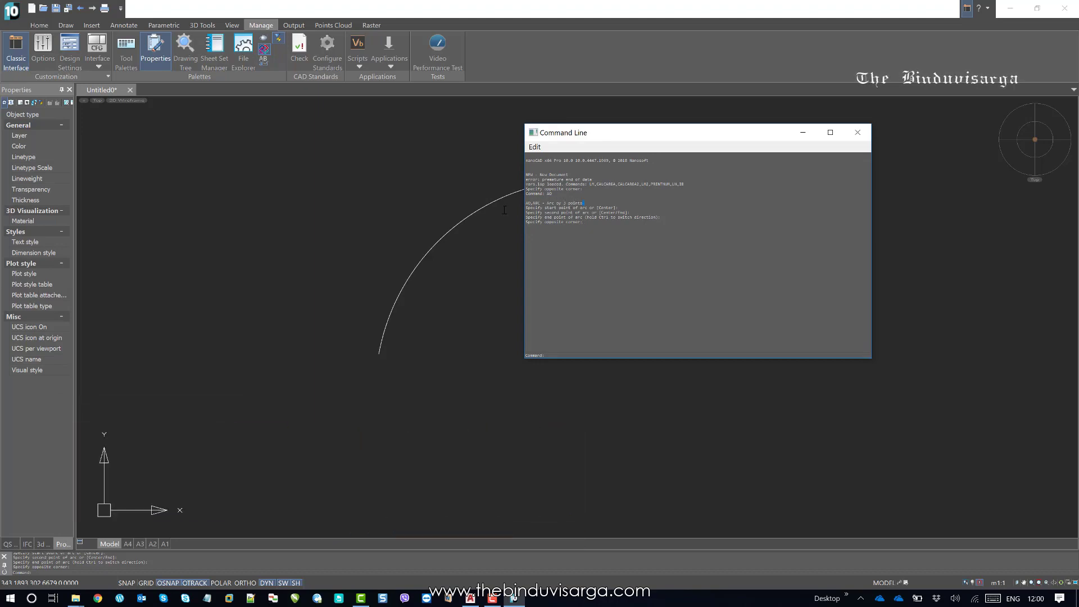
{"action": "left_click", "coordinate": [858, 132]}
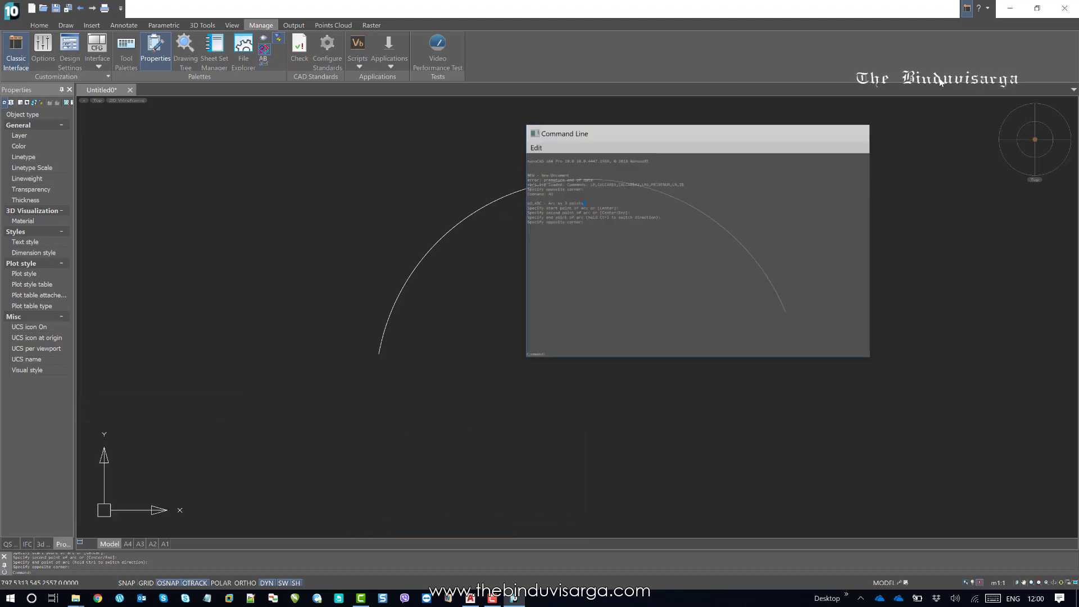
Minimize nanoCAD, reopen nCad.pgp from the Config folder in Notepad, check the folder's full path and maximize Notepad.
{"action": "left_click", "coordinate": [1010, 10]}
{"action": "left_click", "coordinate": [416, 275]}
{"action": "double_click", "coordinate": [418, 277]}
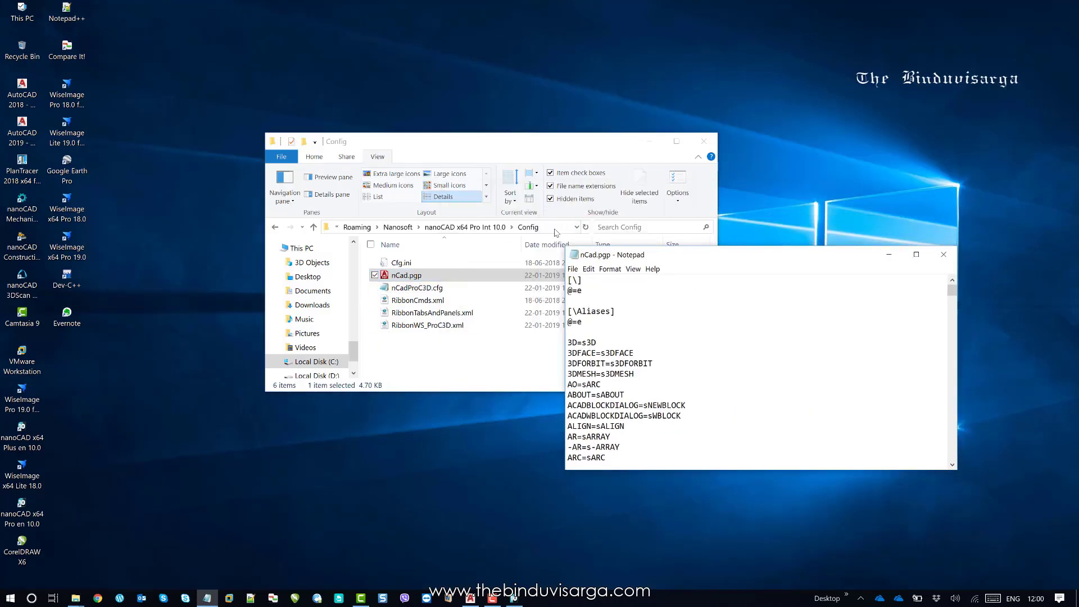
{"action": "left_click", "coordinate": [554, 227]}
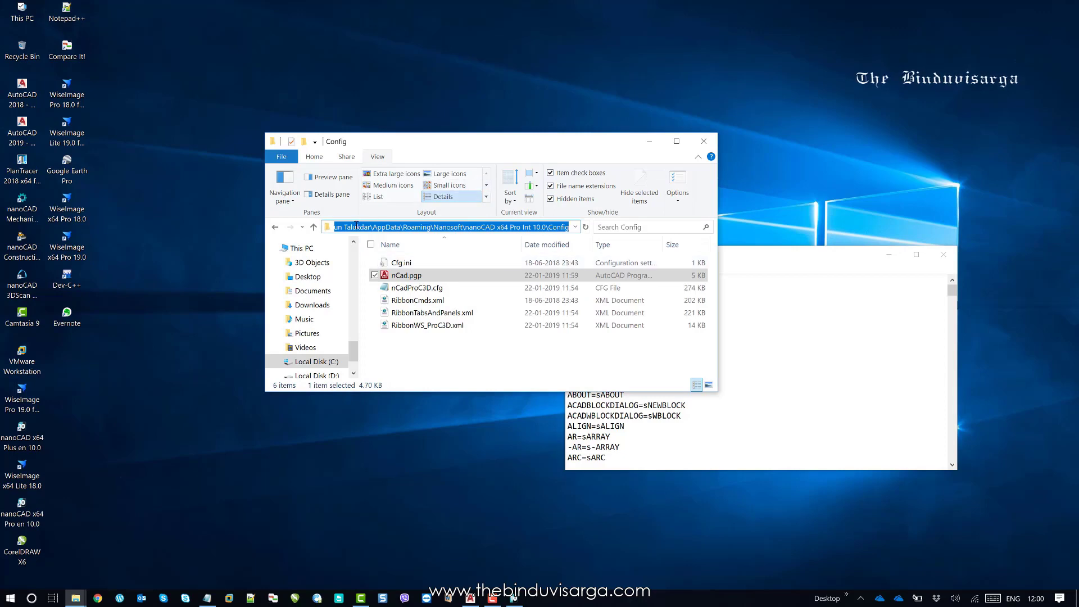
{"action": "left_click", "coordinate": [787, 255]}
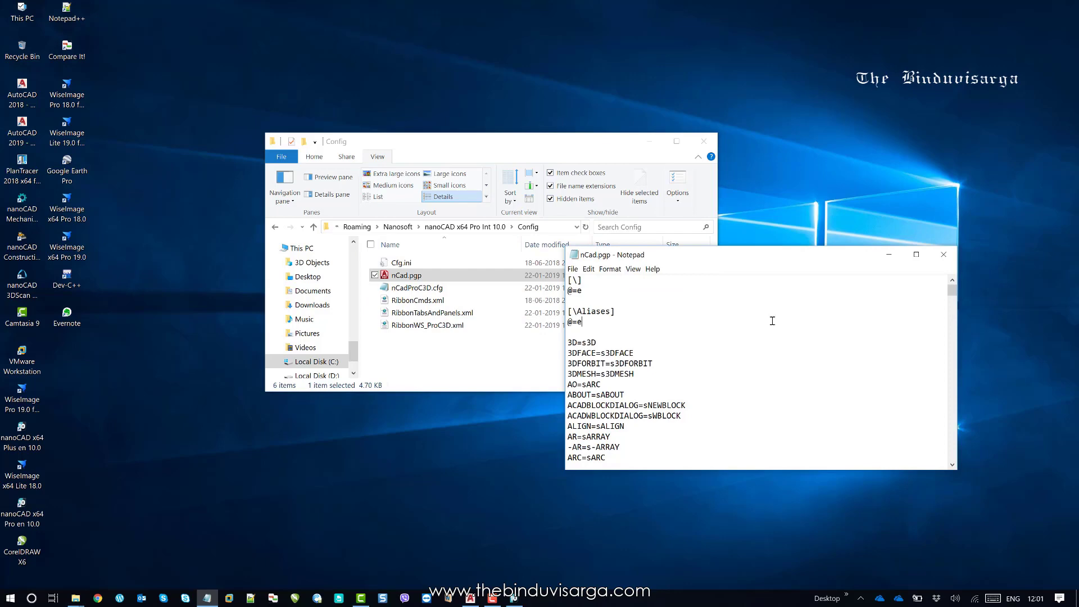
{"action": "left_click", "coordinate": [916, 254]}
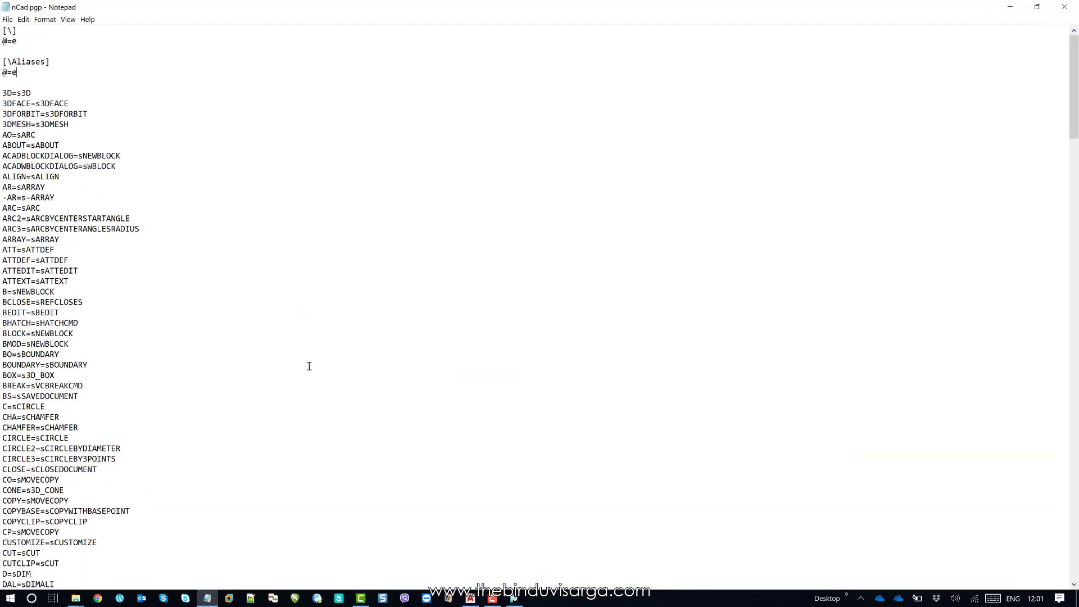
Find the DI=sDIST entry in the alias list and highlight its command part and its alias part.
{"action": "key", "text": "ctrl+f"}
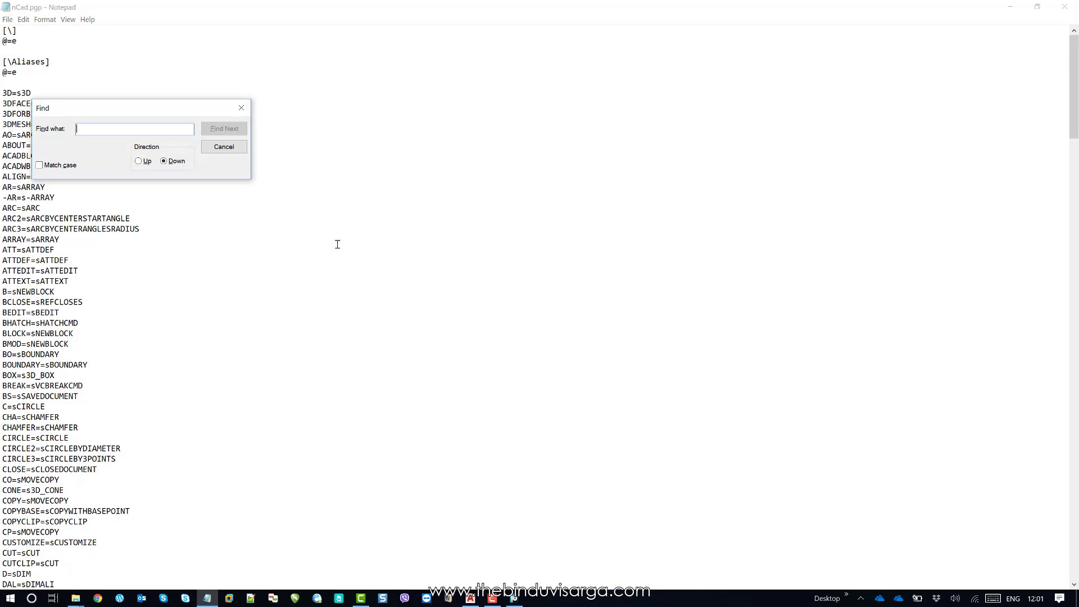
{"action": "left_click", "coordinate": [241, 109]}
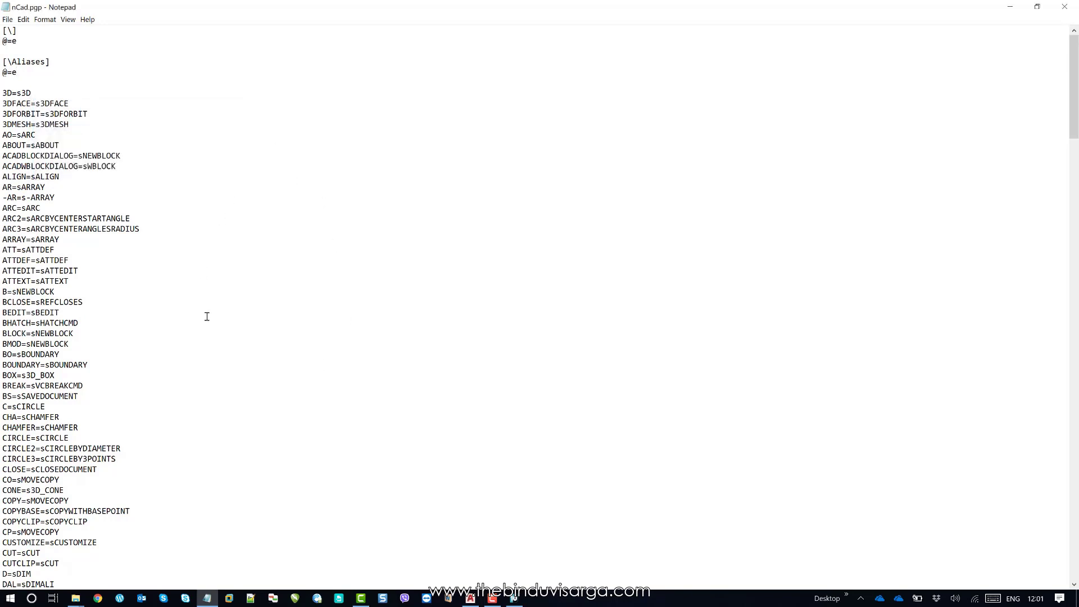
{"action": "scroll", "coordinate": [214, 321], "scroll_direction": "down", "scroll_amount": 14}
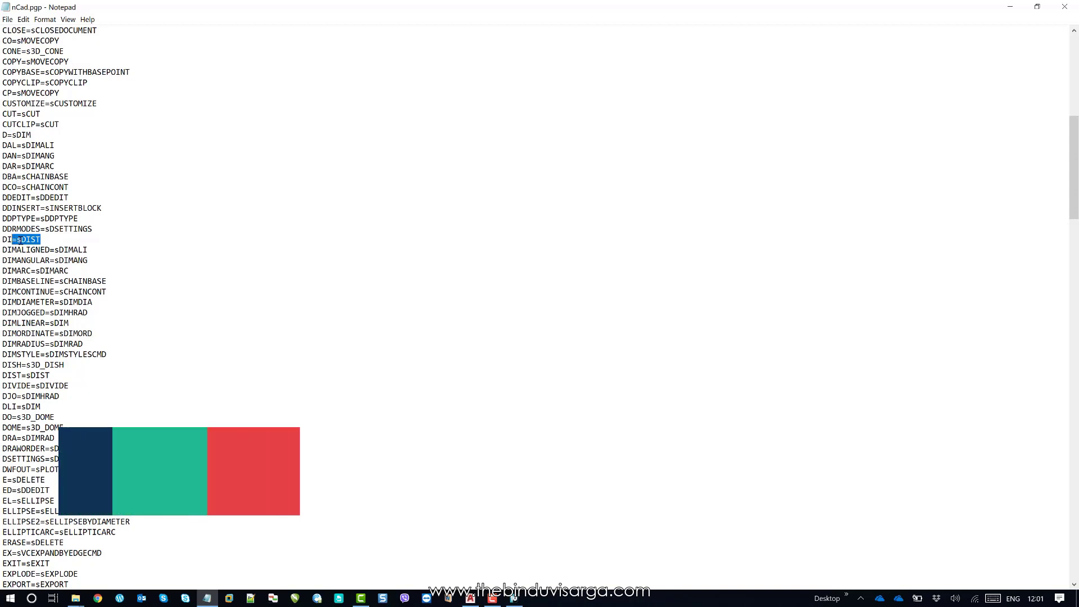
{"action": "left_click", "coordinate": [31, 241]}
{"action": "left_click_drag", "start_coordinate": [41, 240], "coordinate": [19, 241]}
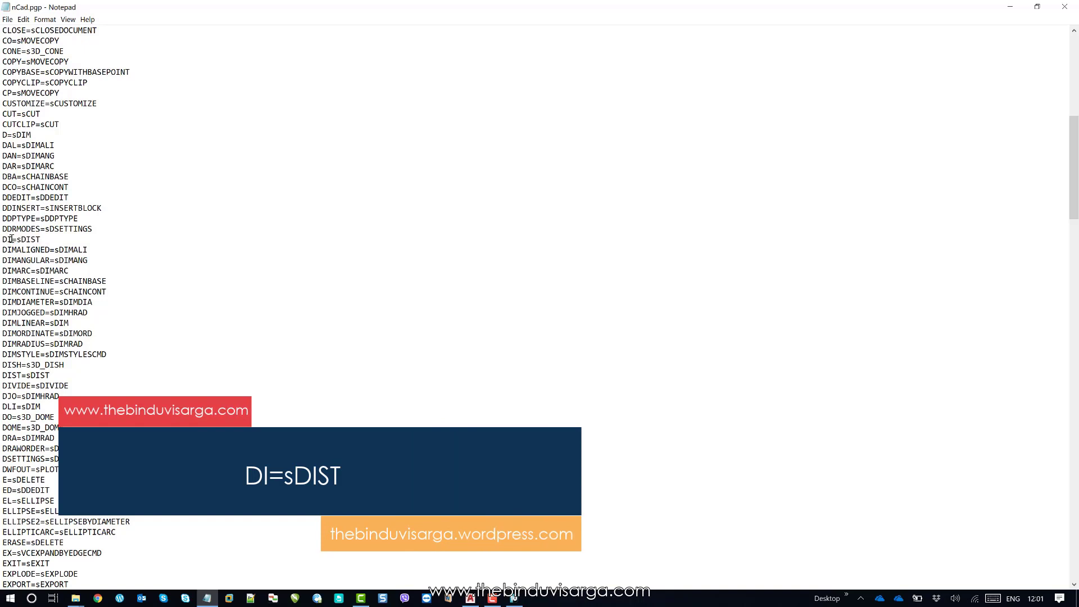
{"action": "left_click_drag", "start_coordinate": [7, 239], "coordinate": [2, 240]}
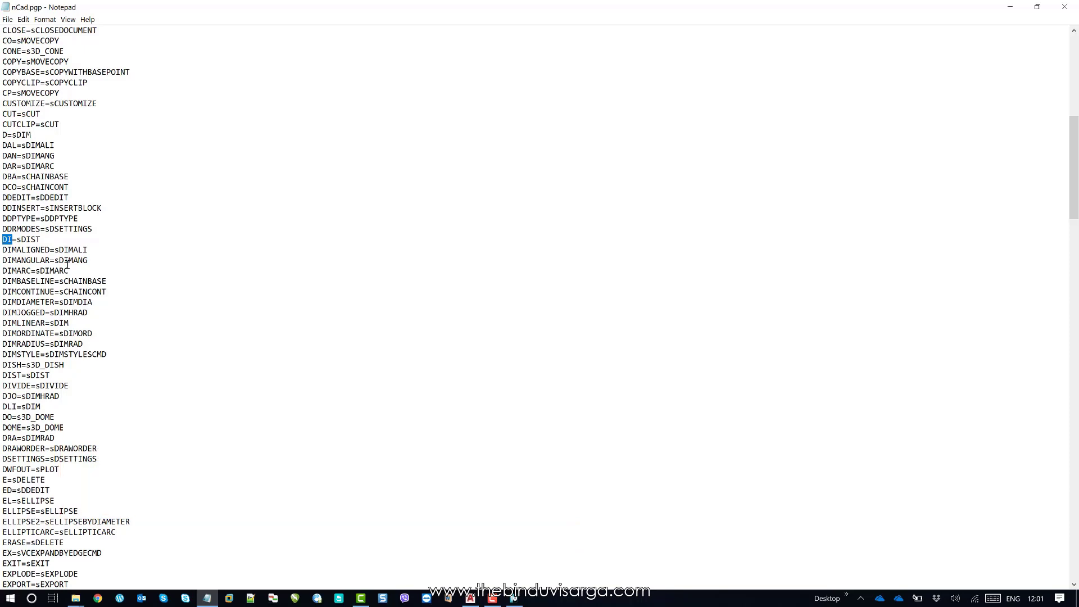
Change the Arc alias back to A so the line reads A=sARC, save nCad.pgp, and close Notepad and the Config folder.
{"action": "left_click", "coordinate": [1037, 8]}
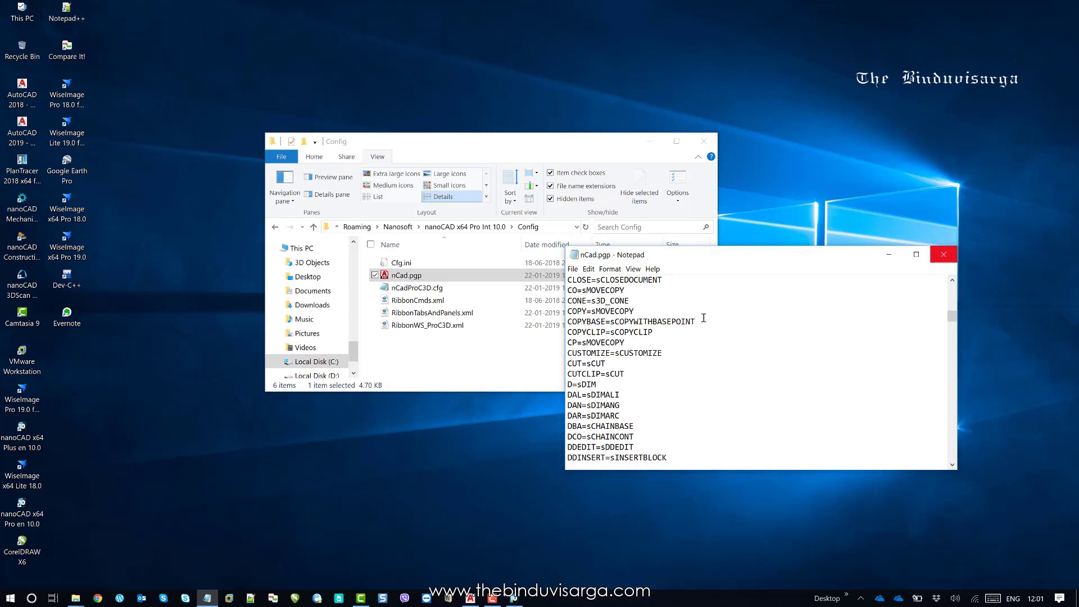
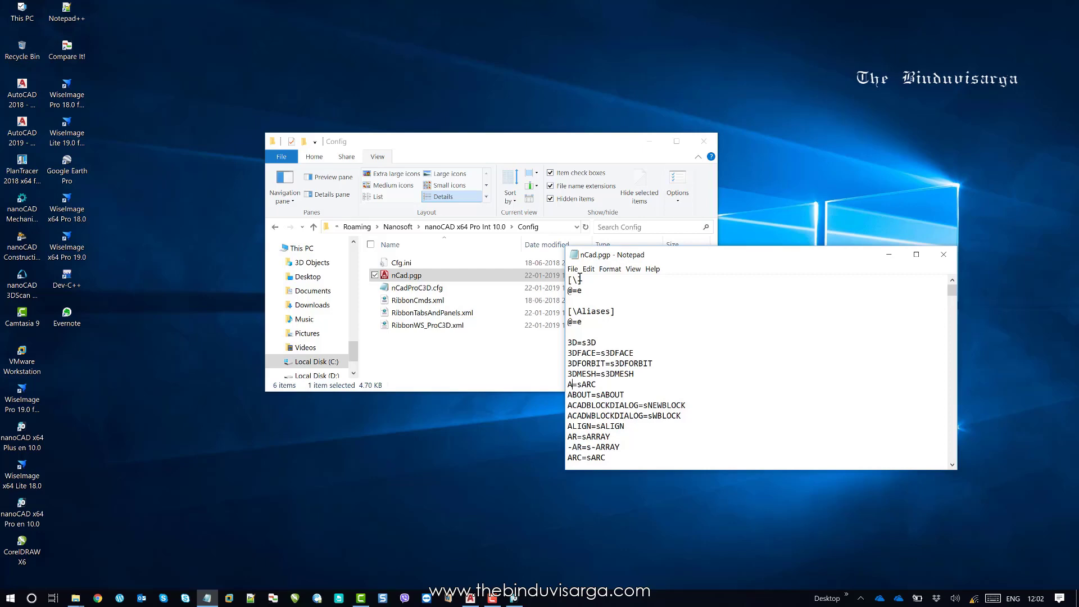
{"action": "left_click", "coordinate": [572, 269]}
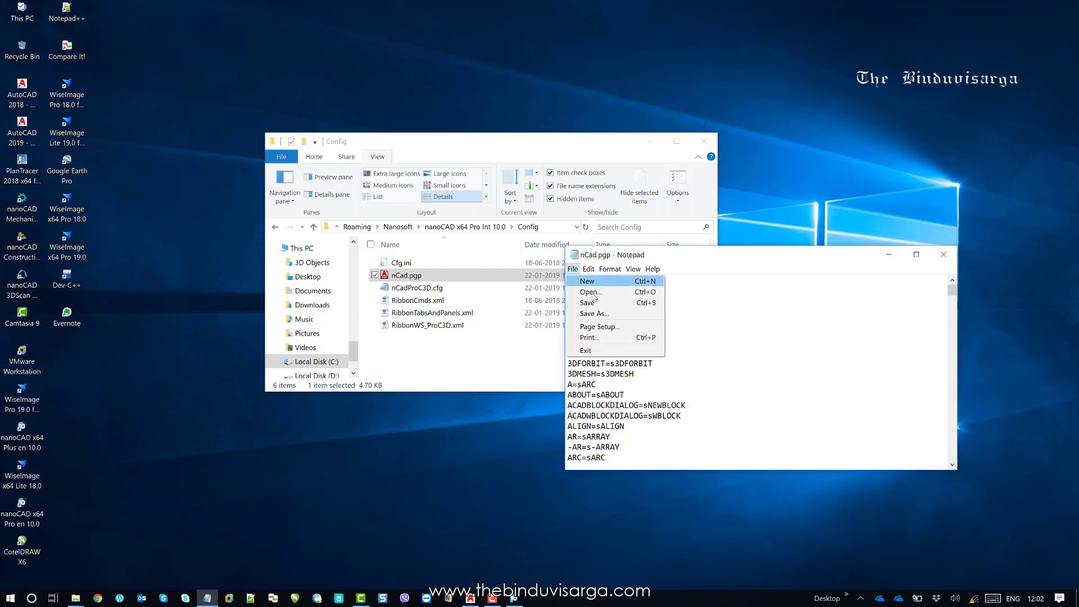
{"action": "left_click", "coordinate": [587, 302]}
{"action": "left_click", "coordinate": [944, 256]}
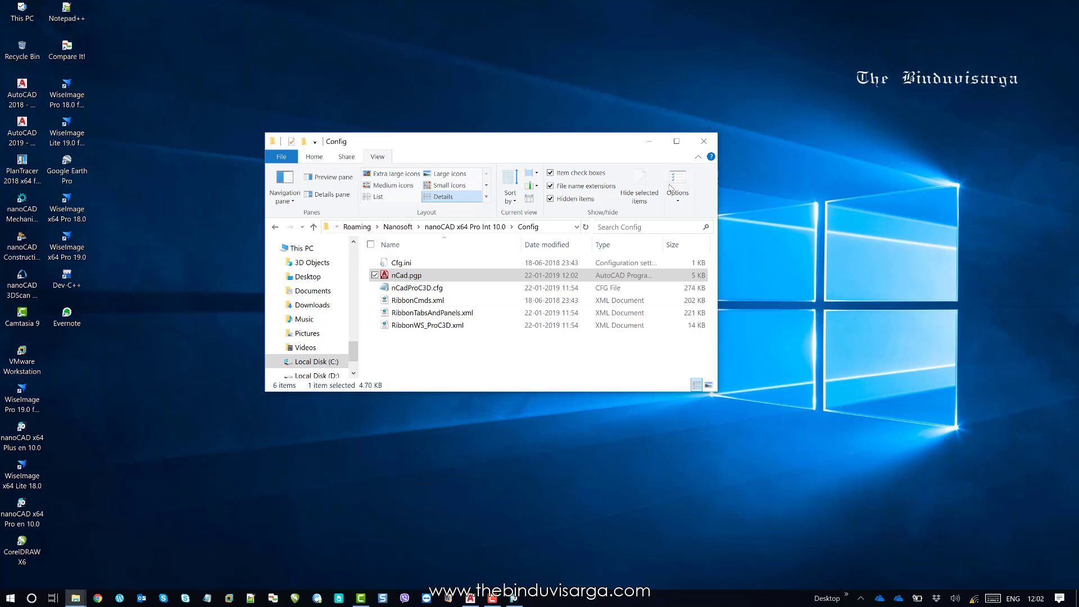
{"action": "left_click", "coordinate": [704, 141]}
Refresh the desktop and switch back to the open drawing in nanoCAD.
{"action": "right_click", "coordinate": [608, 300]}
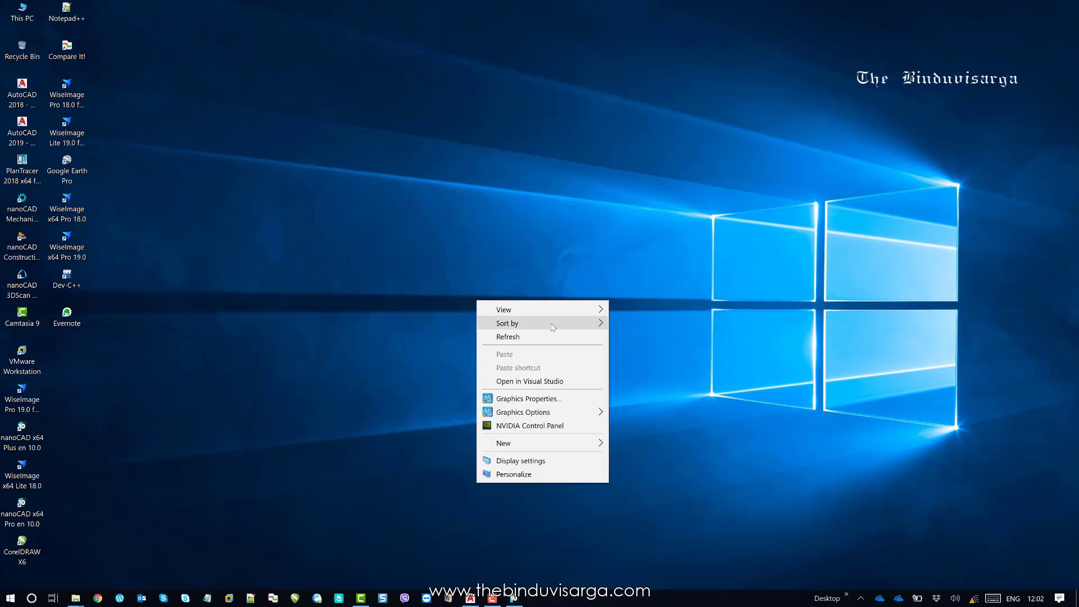
{"action": "left_click", "coordinate": [527, 337]}
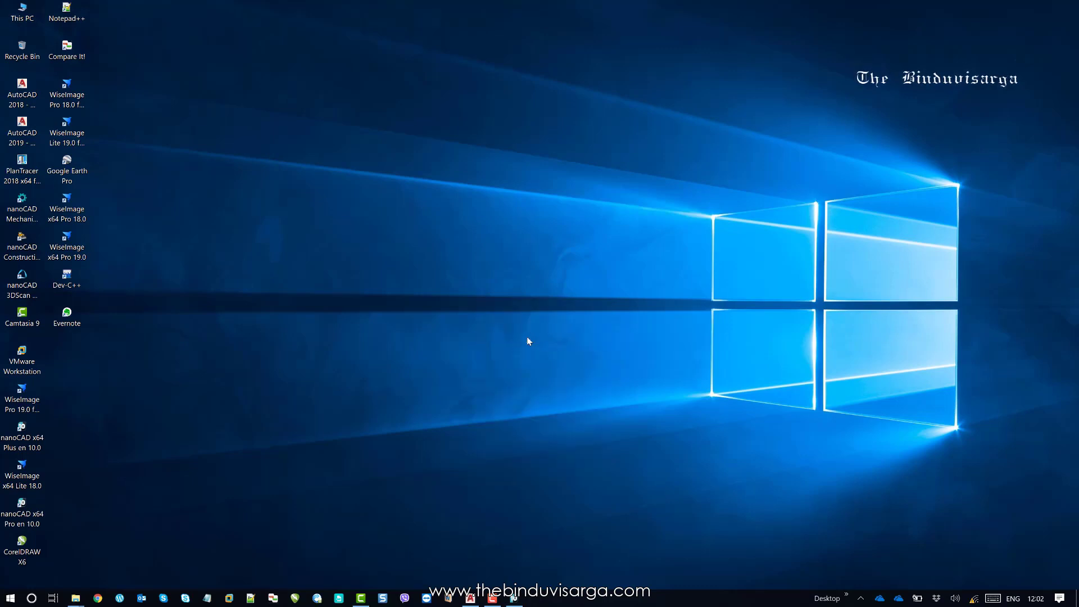
{"action": "left_click", "coordinate": [513, 600]}
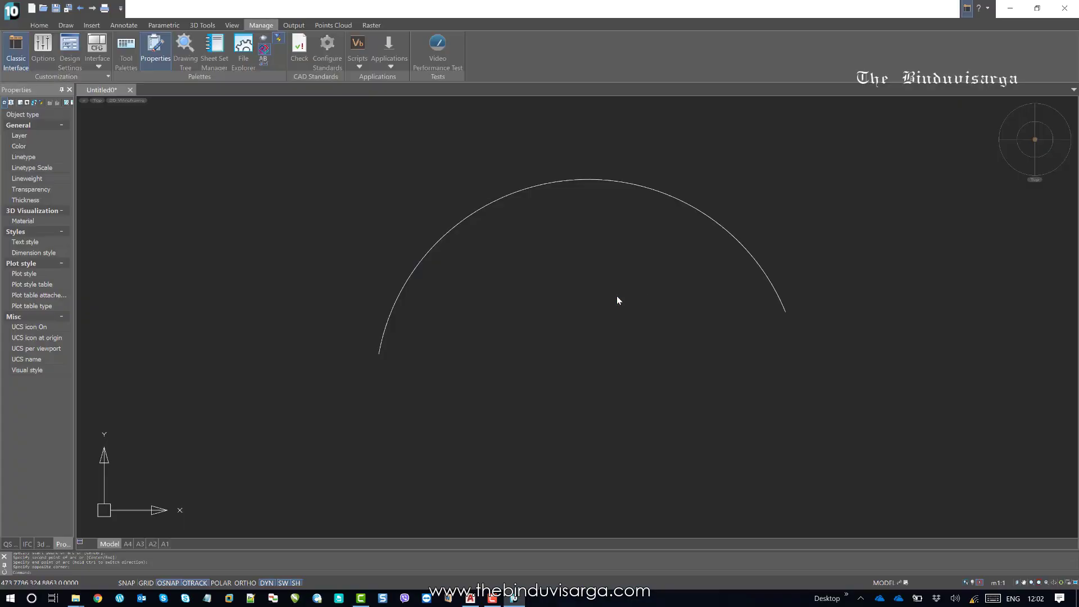
{"action": "middle_click_drag", "start_coordinate": [350, 238], "coordinate": [237, 227]}
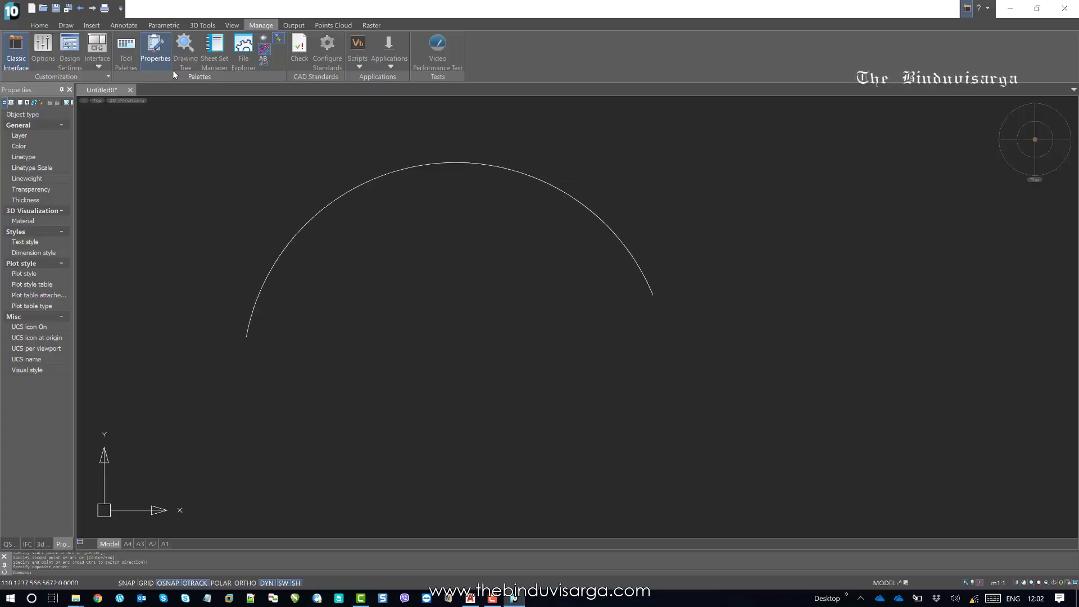
{"action": "middle_click_drag", "start_coordinate": [389, 216], "coordinate": [387, 209]}
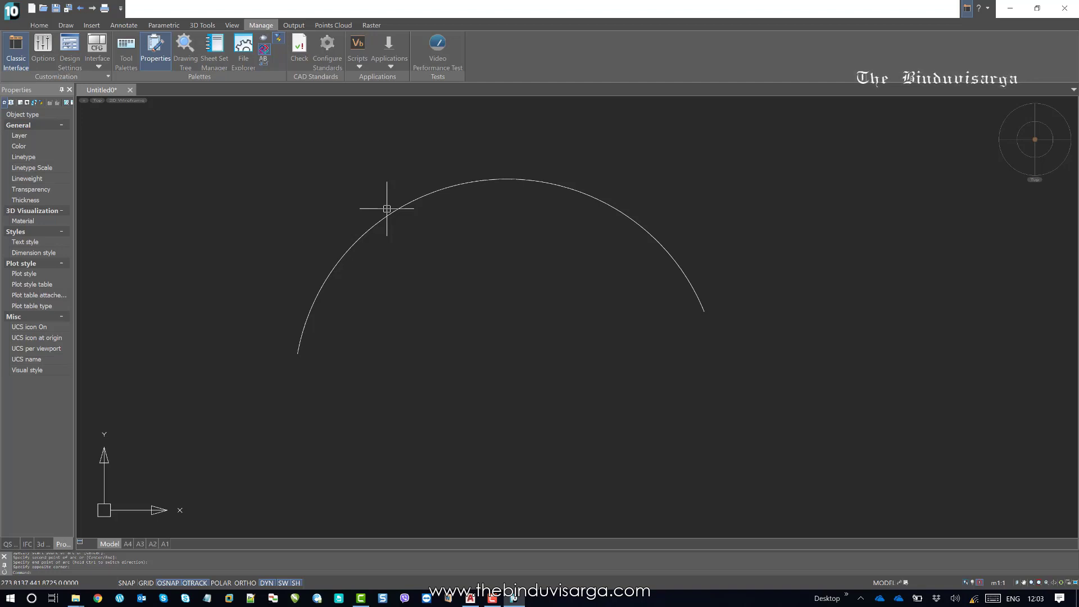
{"action": "middle_click_drag", "start_coordinate": [387, 208], "coordinate": [313, 212]}
{"action": "scroll", "coordinate": [348, 202], "scroll_direction": "down", "scroll_amount": 3}
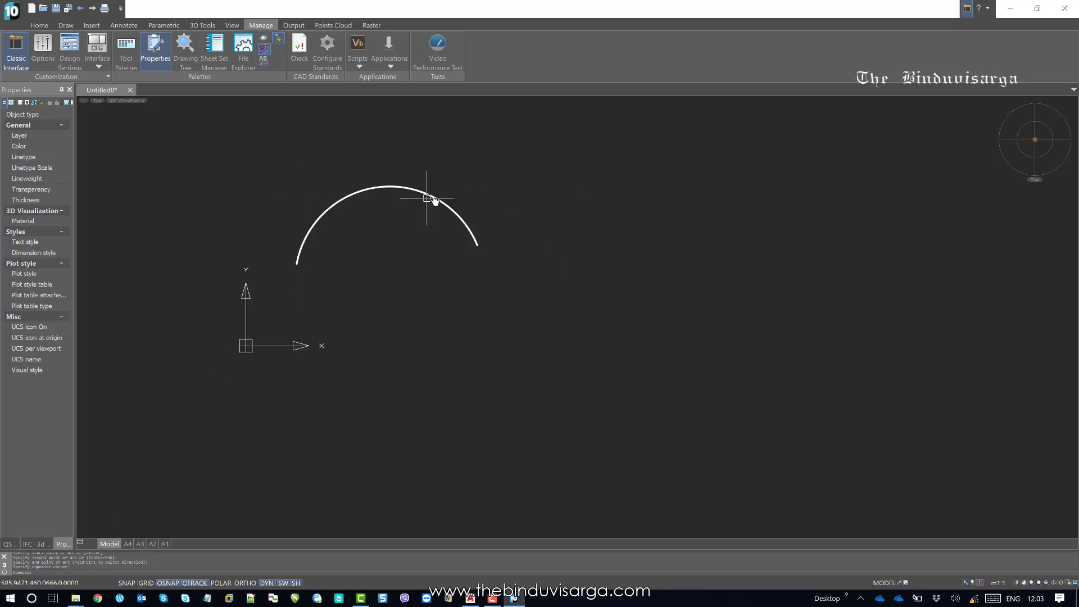
{"action": "mouse_move", "coordinate": [434, 198]}
{"action": "middle_mouse_down"}
{"action": "mouse_move", "coordinate": [386, 222]}
{"action": "mouse_move", "coordinate": [416, 267]}
{"action": "middle_mouse_up"}
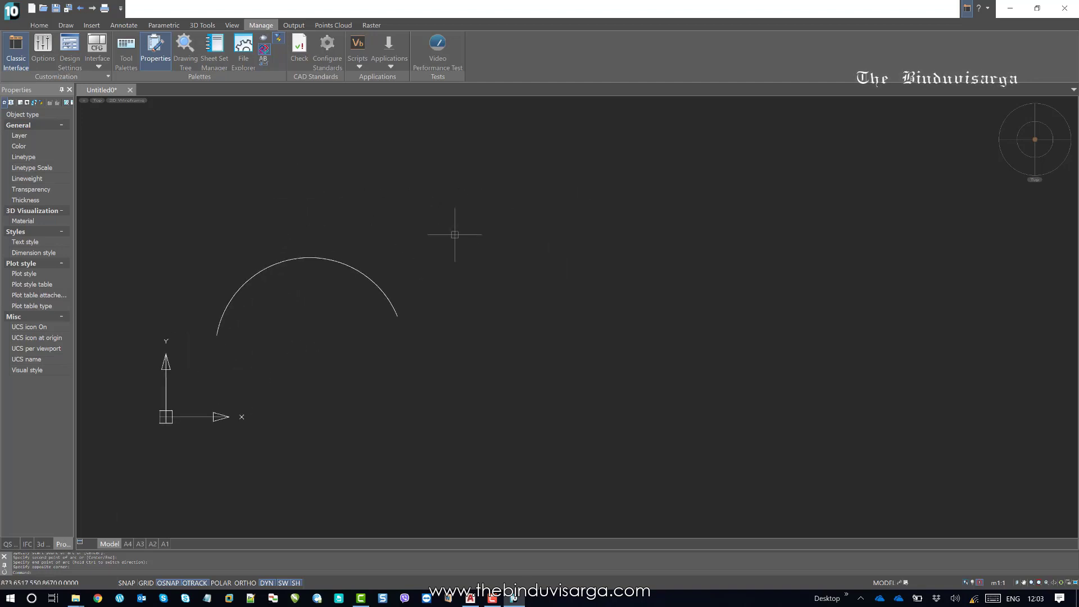